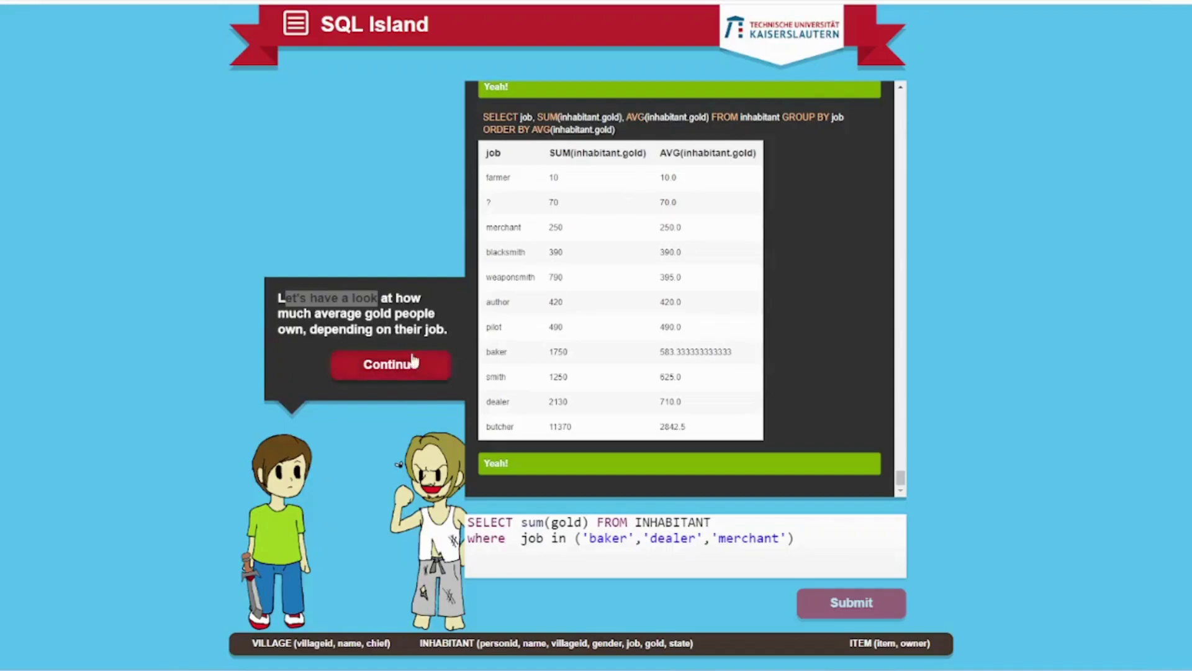
Step: Replace the draft with the earlier GROUP BY job query and delete SUM(inhabitant.gold)
left_click(386, 365)
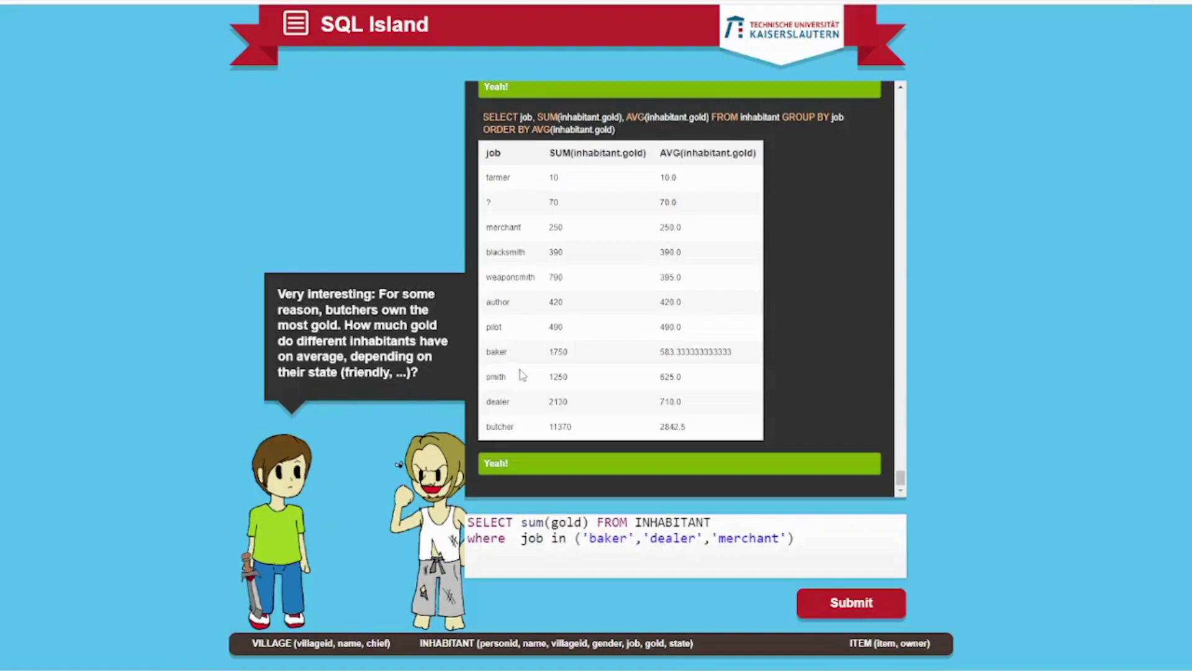
left_click(801, 539)
mouse_move(484, 117)
left_mouse_down()
mouse_move(600, 117)
mouse_move(628, 142)
left_mouse_up()
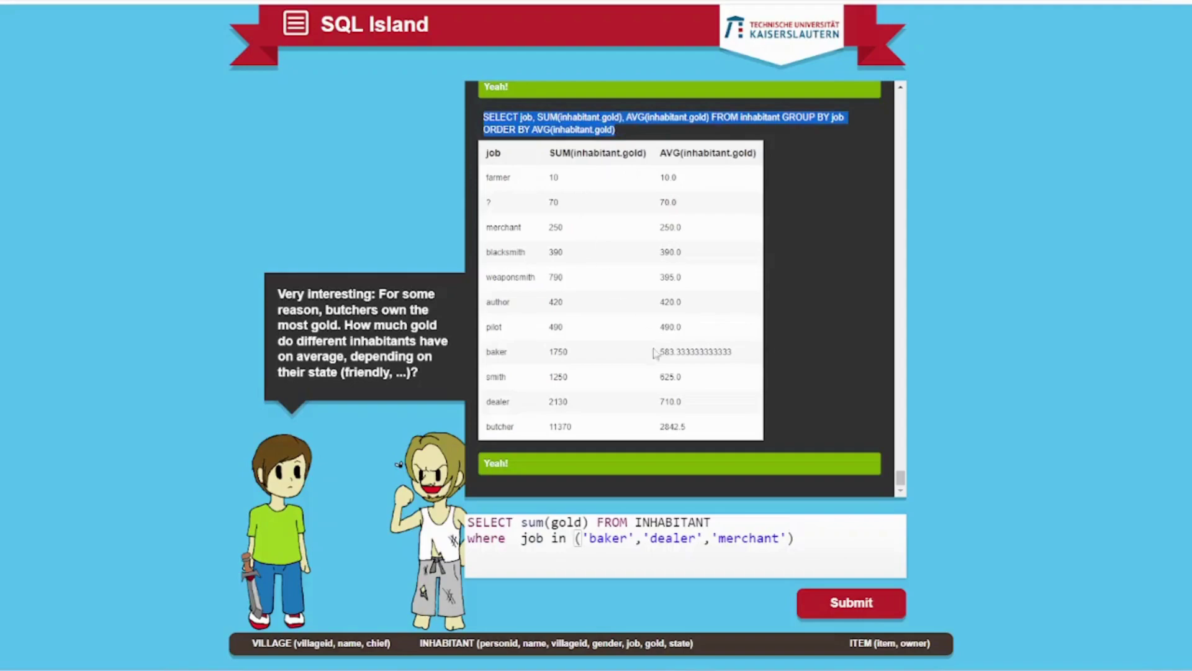
key("ctrl+c")
left_click(810, 547)
key("ctrl+a")
key("ctrl+v")
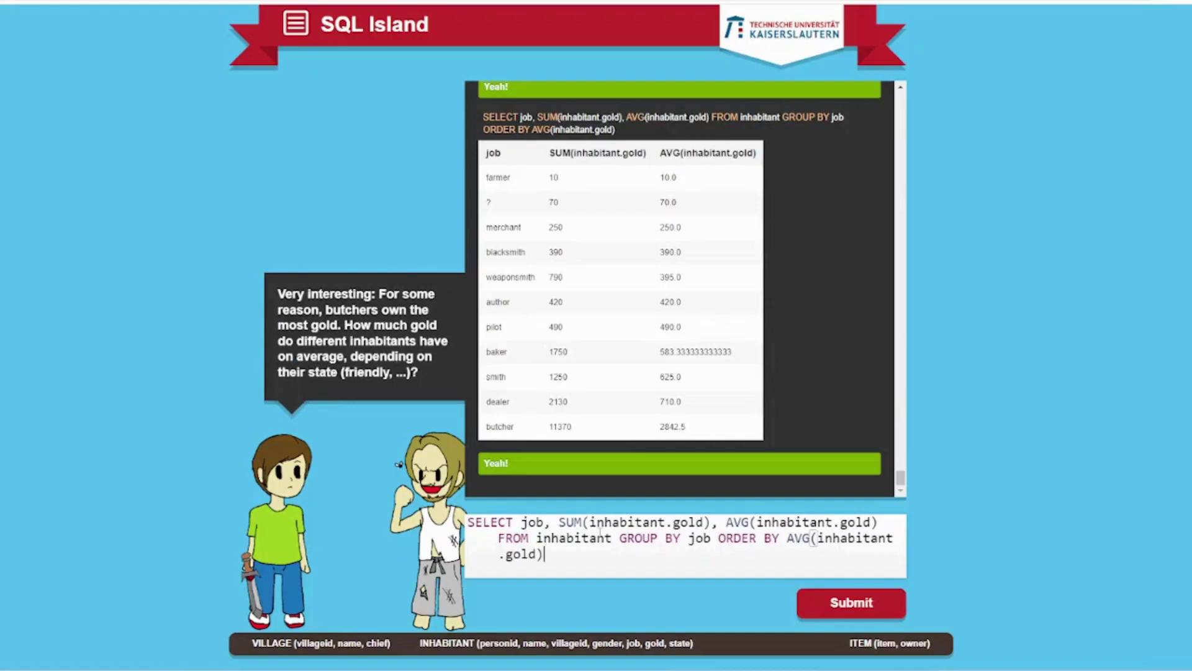
left_click_drag(556, 522, 719, 522)
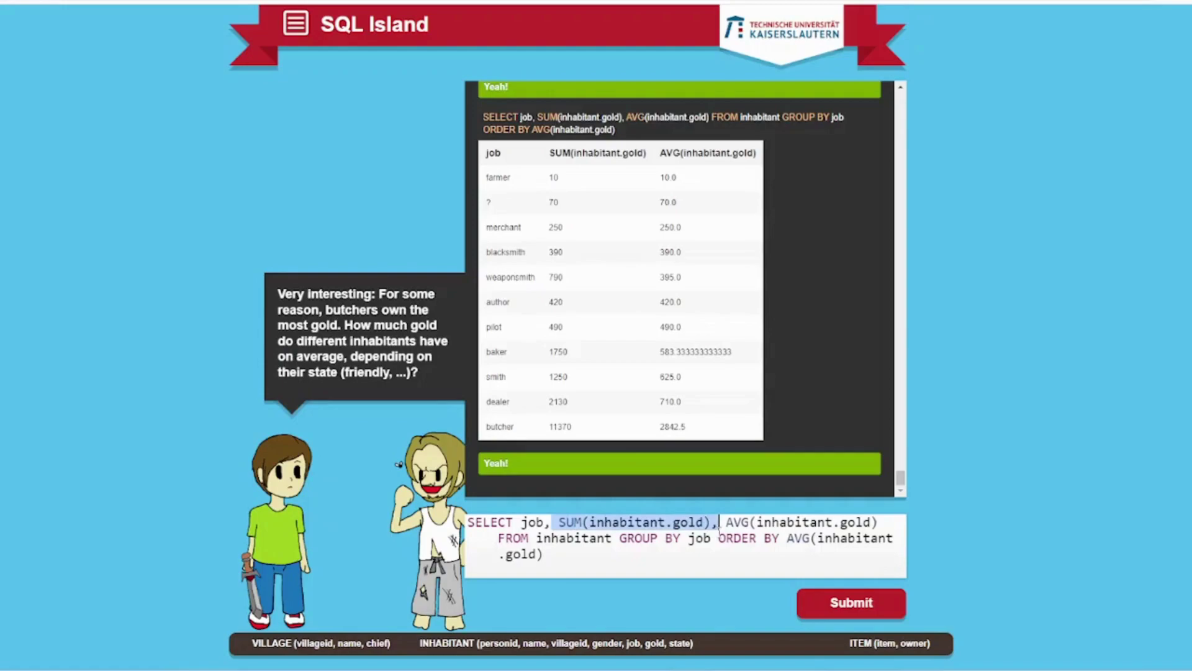
key("Delete")
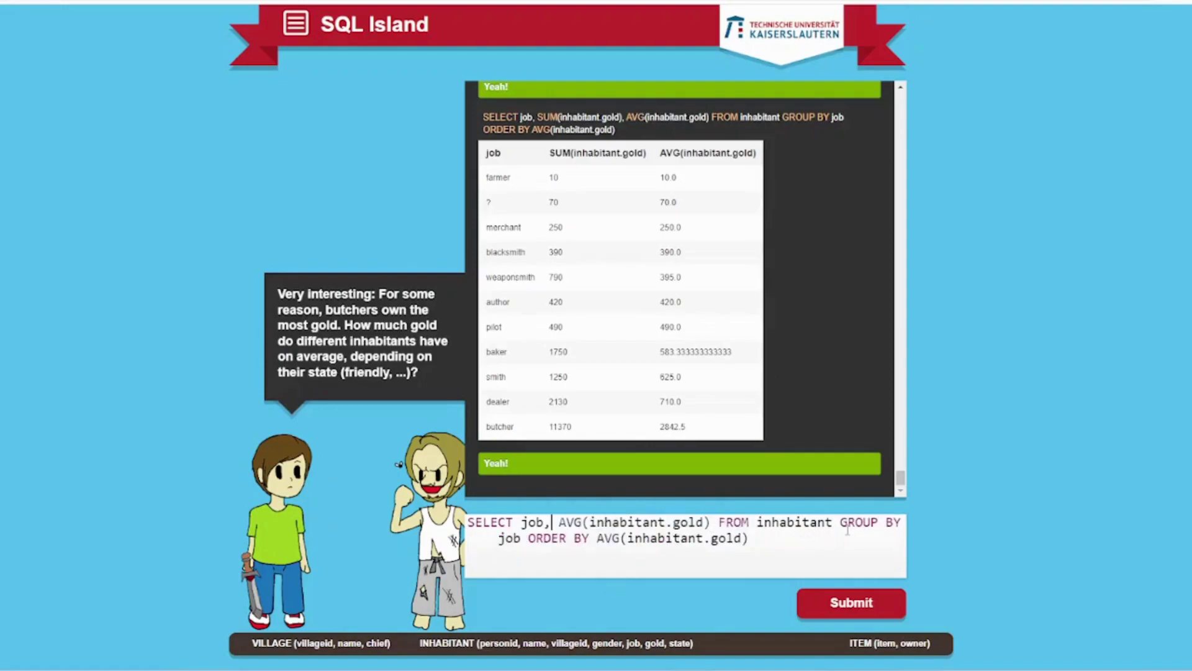
Step: Change GROUP BY job to GROUP BY status and delete the unfinished WHERE line
left_click(842, 524)
key("Return")
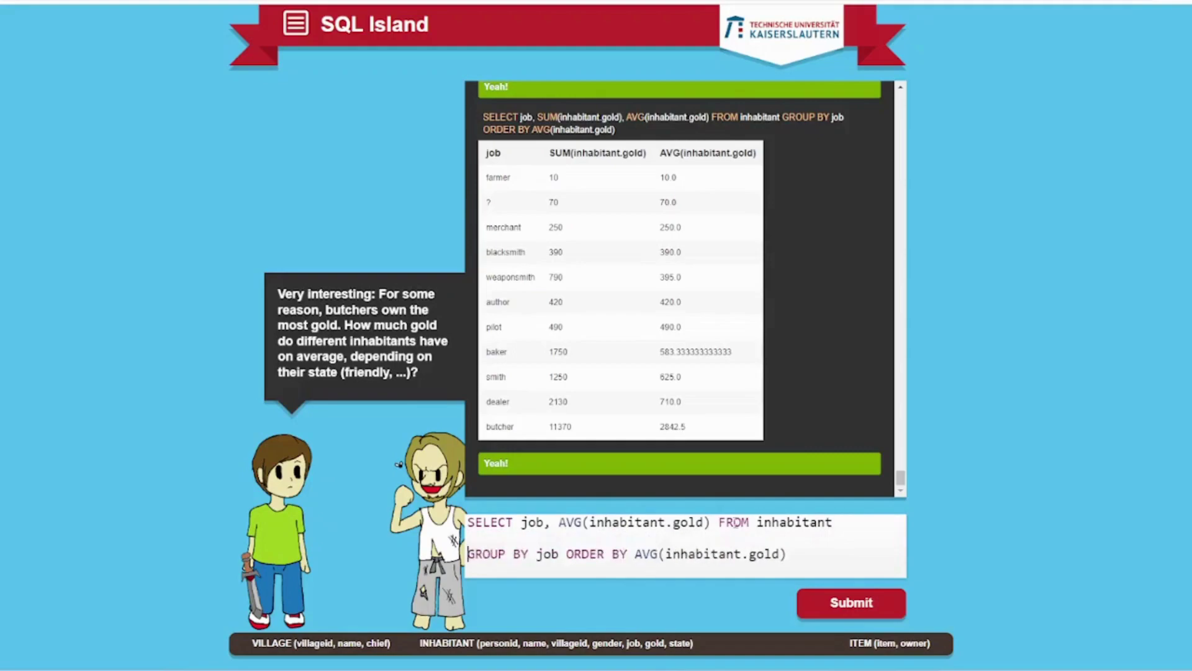
key("Return")
key("BackSpace")
type("whe")
type("ere")
key("BackSpace")
key("BackSpace")
key("BackSpace")
type("re ")
type("statusi")
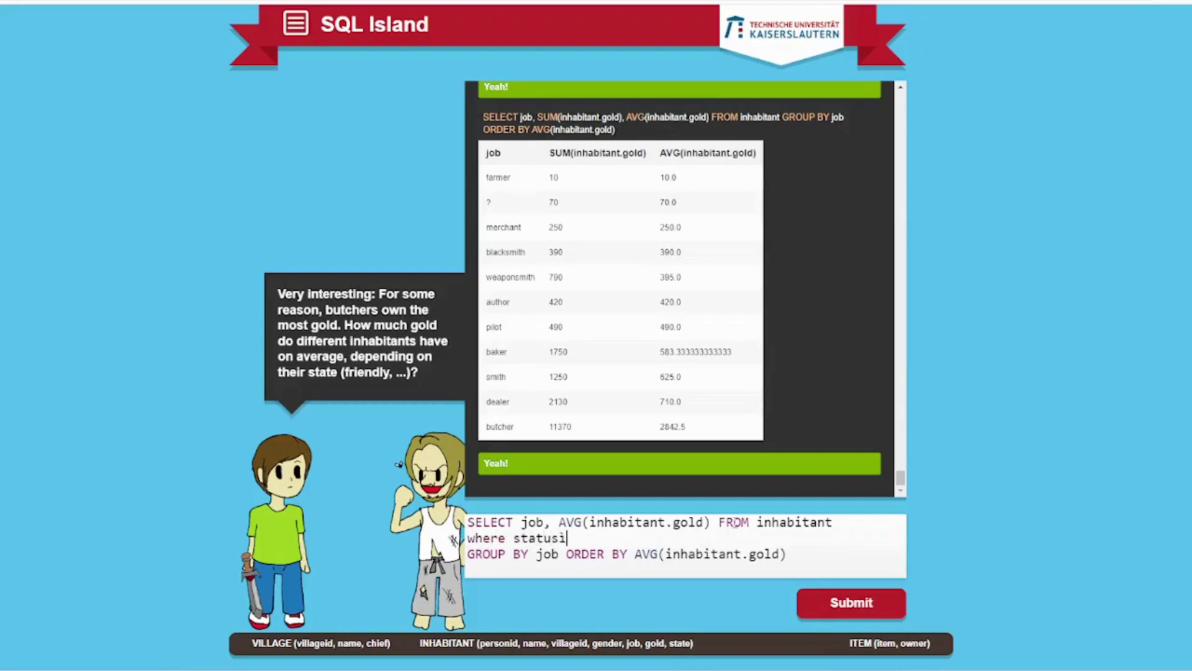
key("BackSpace")
type("]")
key("BackSpace")
key("BackSpace")
type("s=")
type("a")
key("BackSpace")
double_click(546, 554)
type("status")
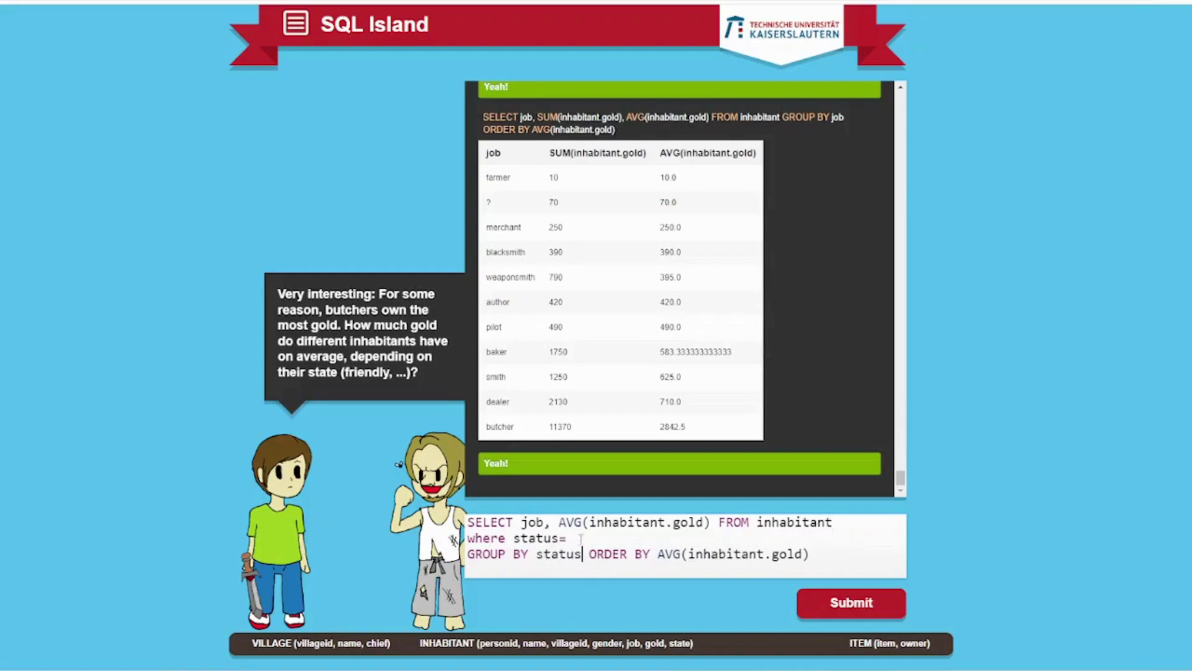
left_click_drag(567, 538, 465, 538)
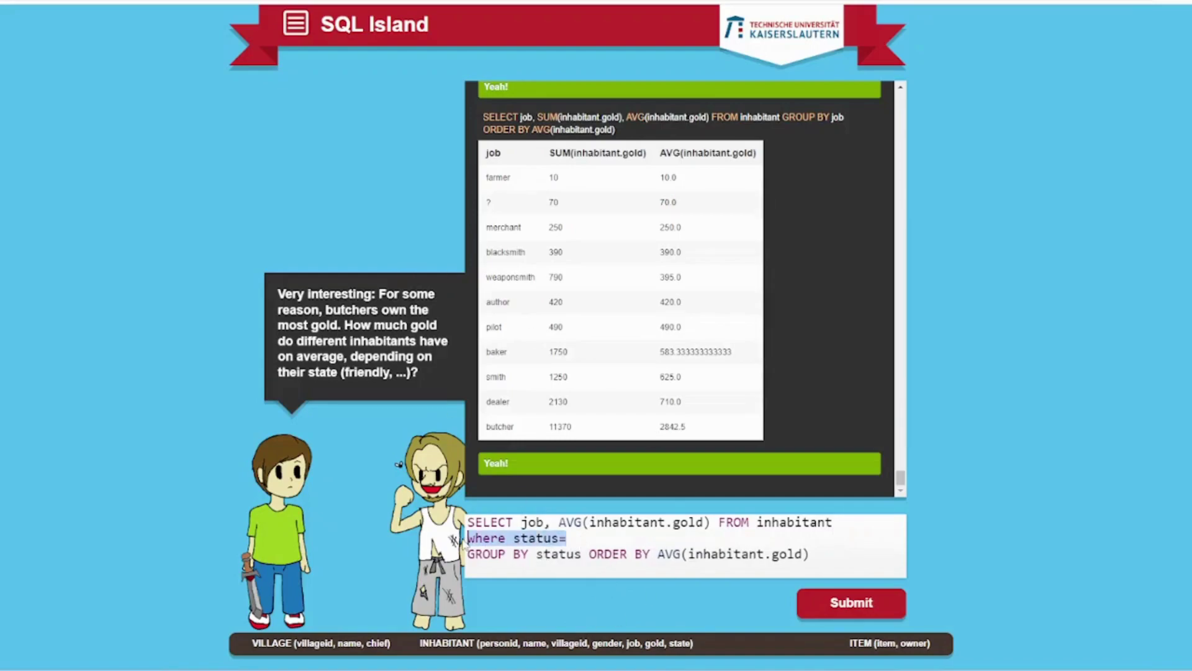
key("BackSpace")
key("BackSpace")
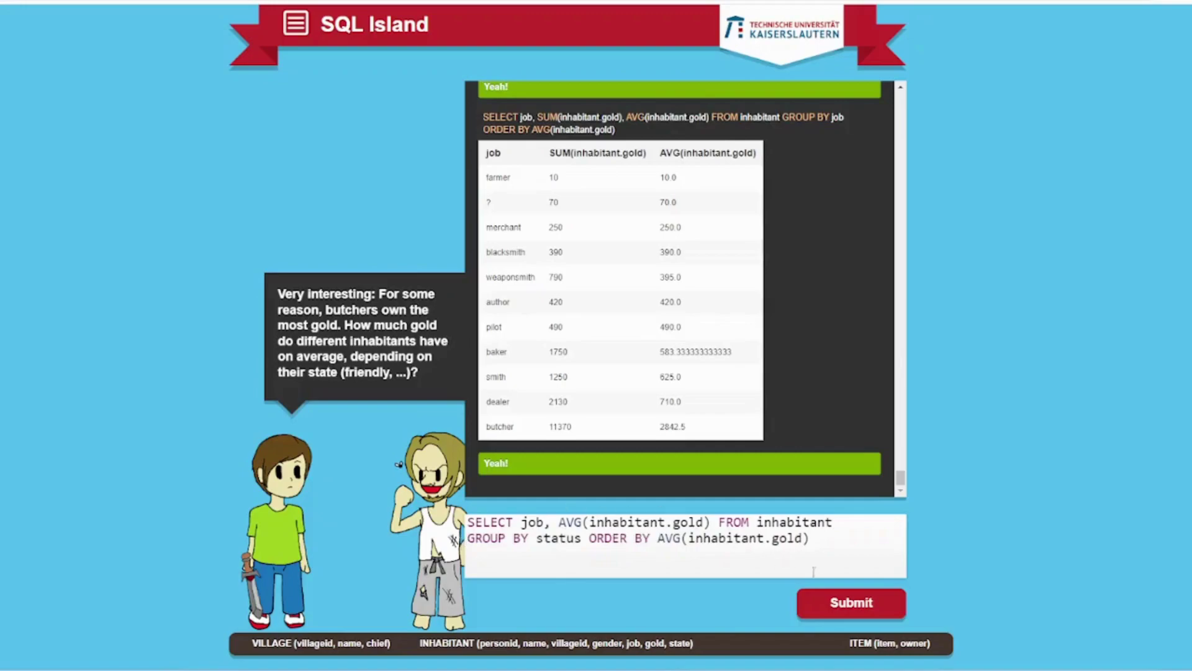
Step: Run the status-grouped query, then regroup by state and run it again
left_click(850, 602)
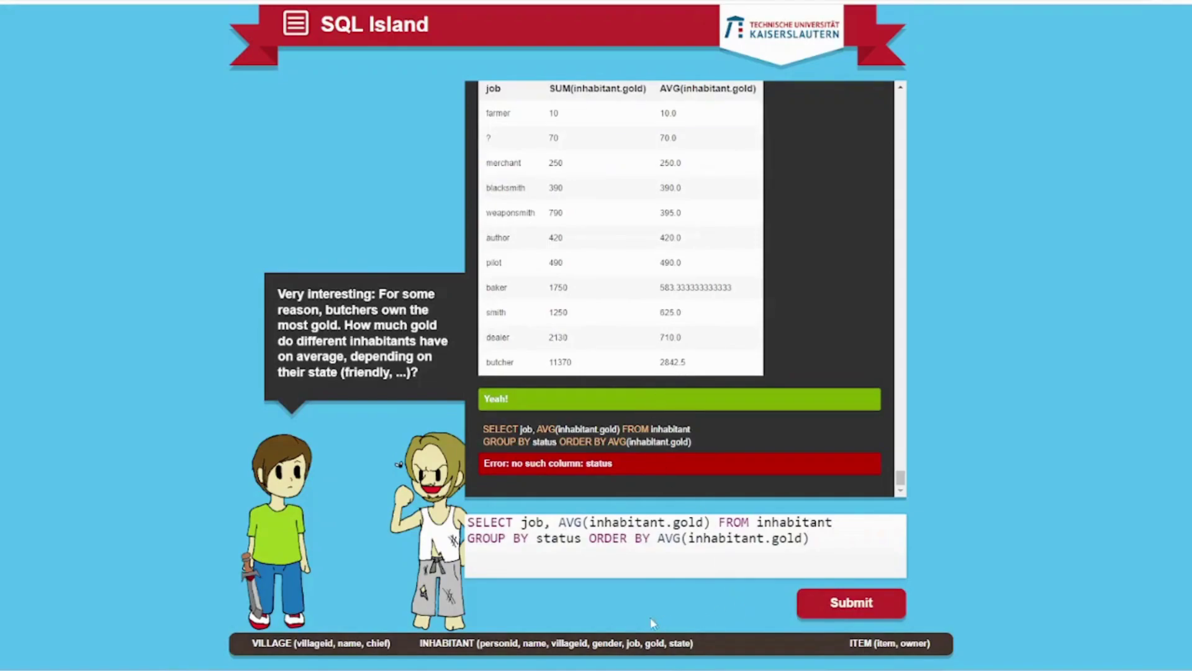
left_click(568, 537)
double_click(569, 538)
type("state")
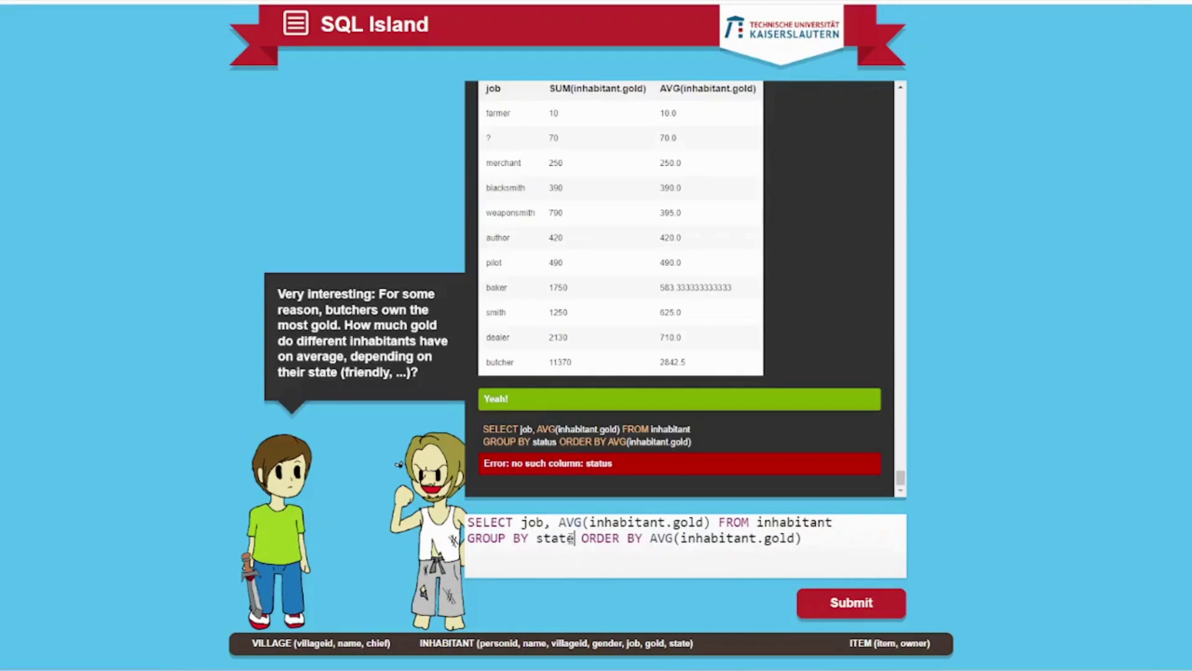
key("Return")
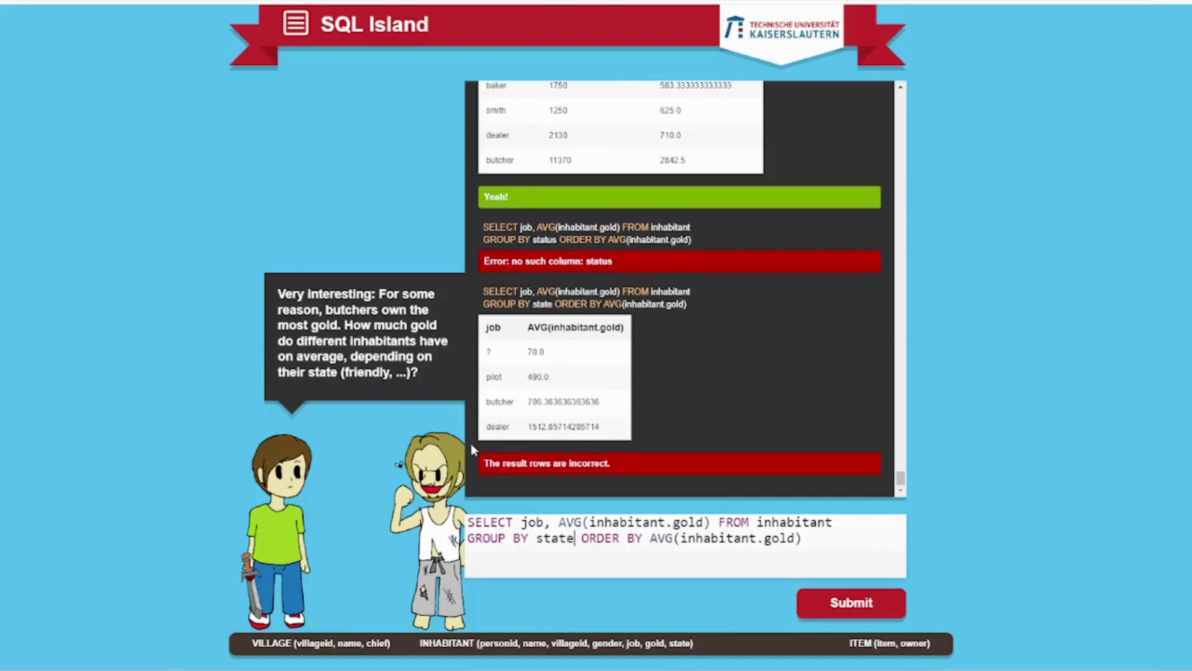
Step: Replace job with state beside the average gold column and run the query
double_click(533, 524)
key("BackSpace")
key("Delete")
key("Delete")
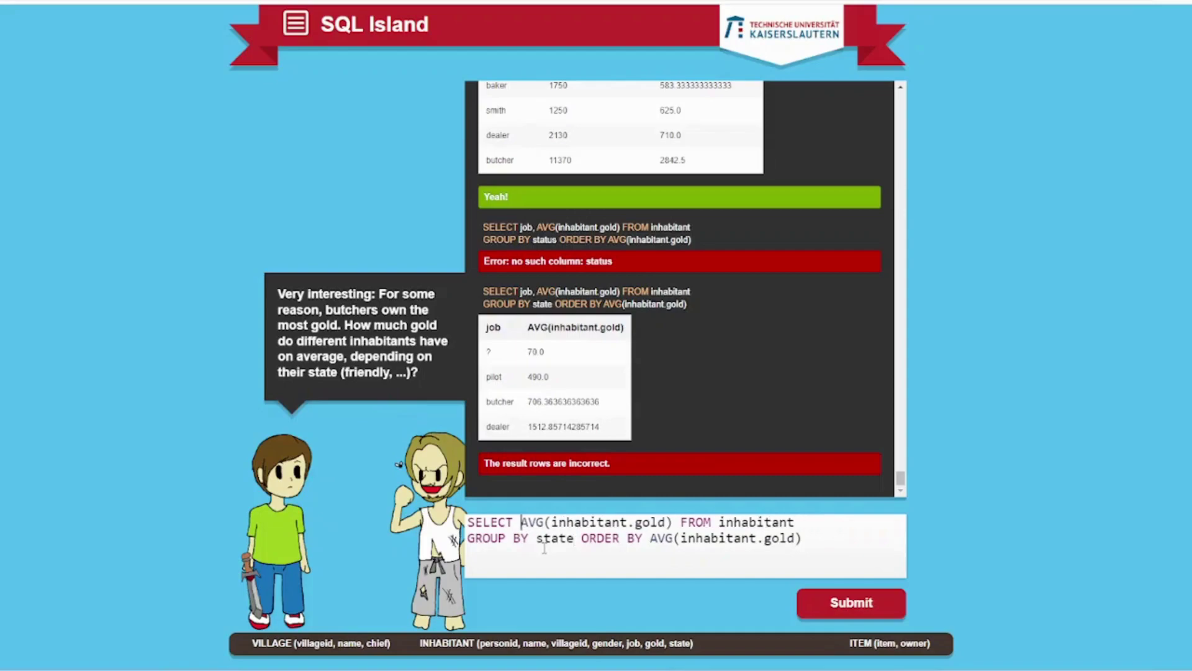
left_click(832, 606)
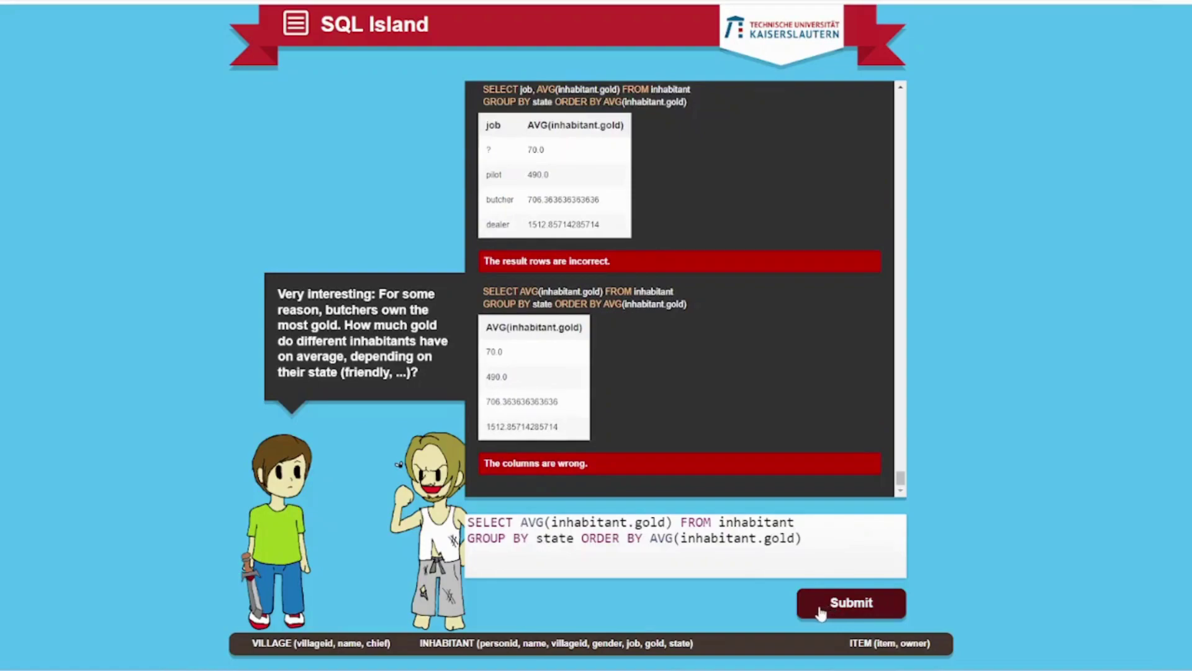
left_click(521, 524)
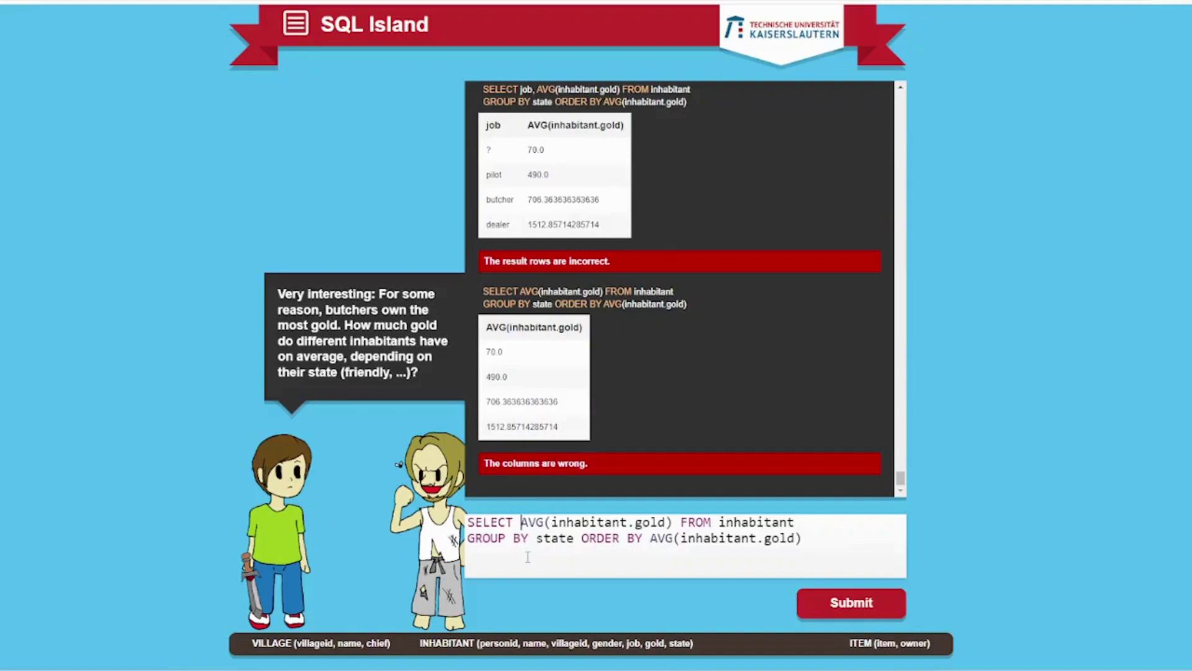
type("s")
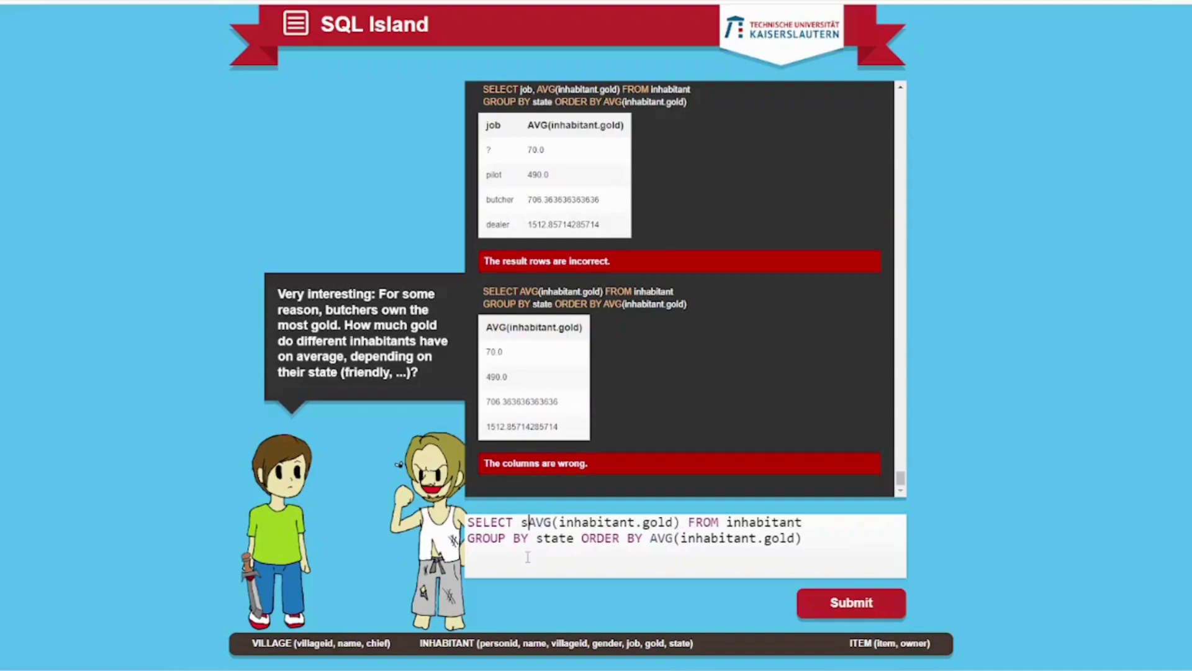
type("tate")
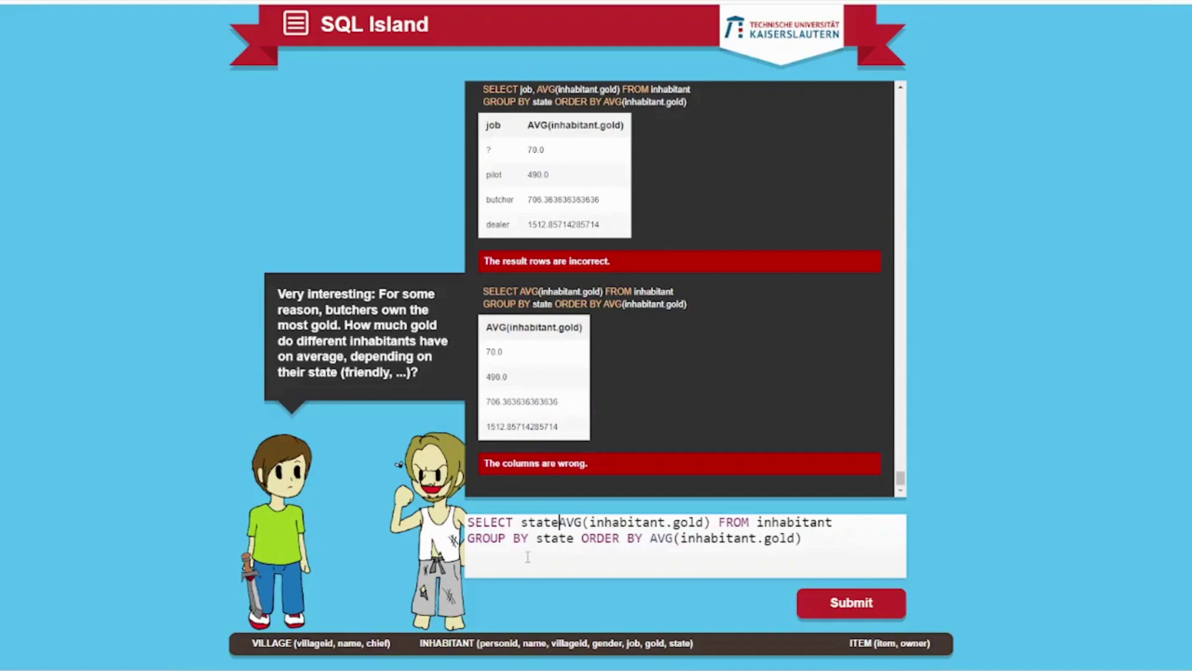
type(",")
key("BackSpace")
type(",")
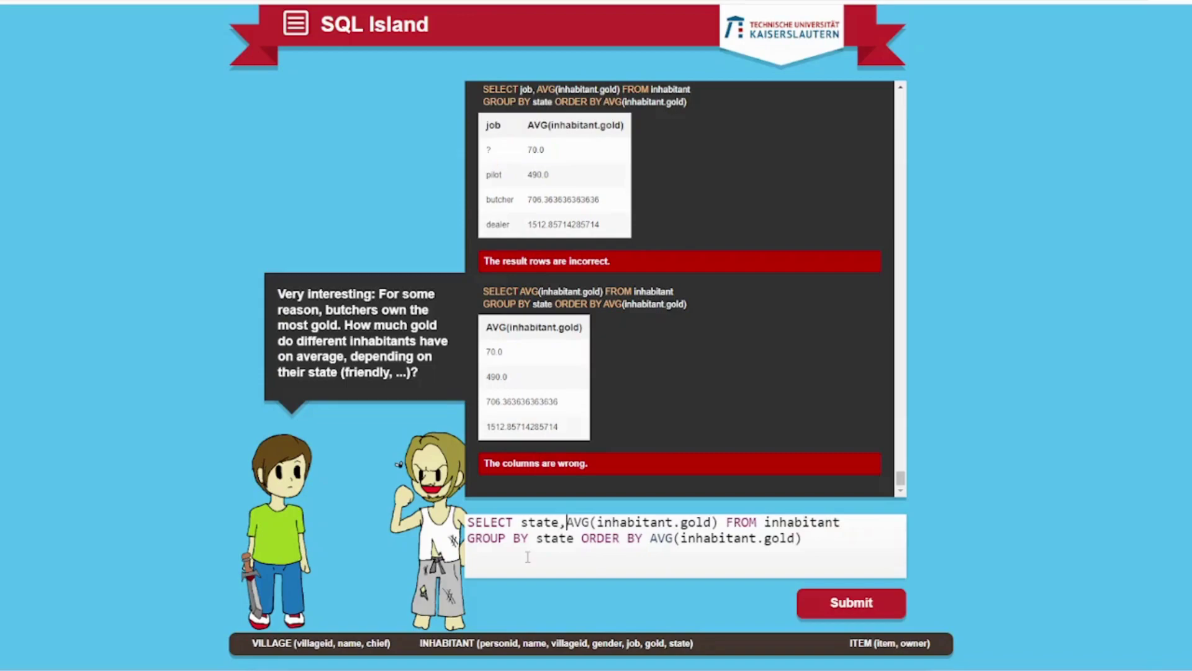
key("ctrl+Return")
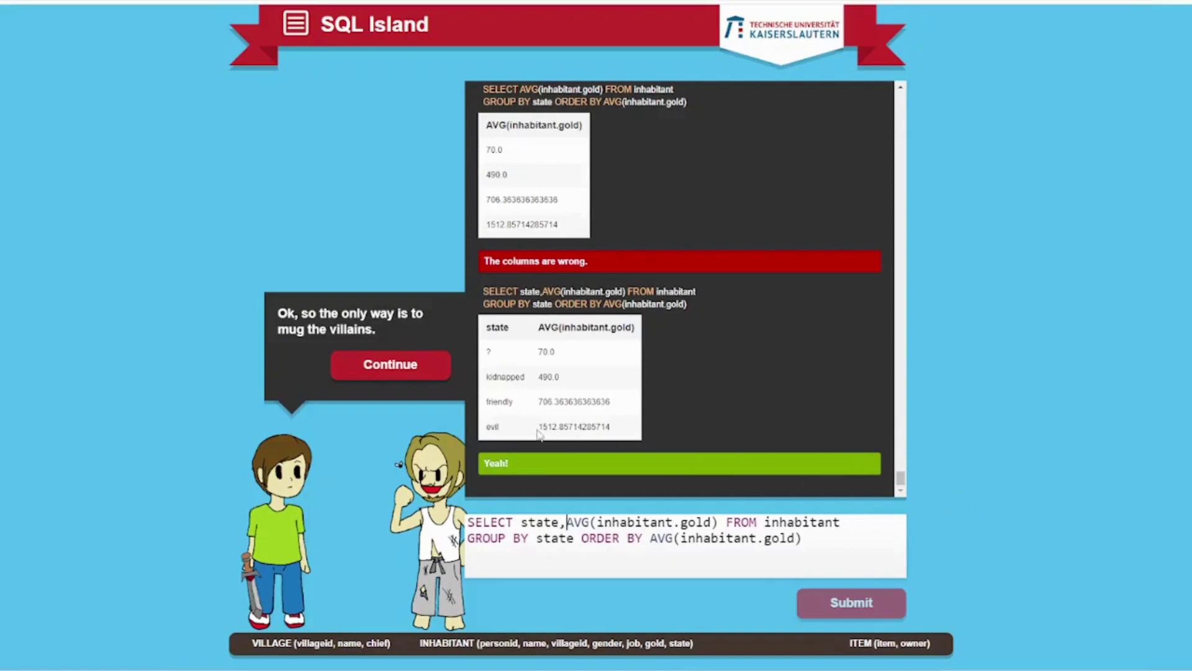
Step: Advance the story past Dirty Dieter's deletion to the angry woman's question
left_click_drag(539, 427, 613, 428)
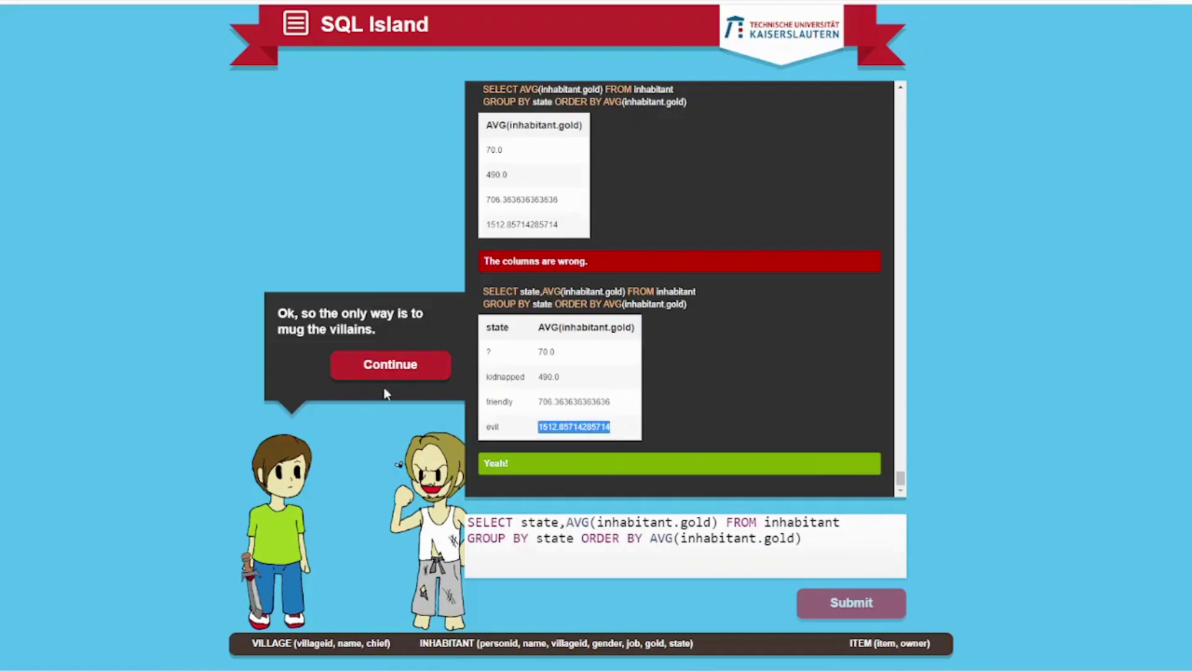
left_click(390, 365)
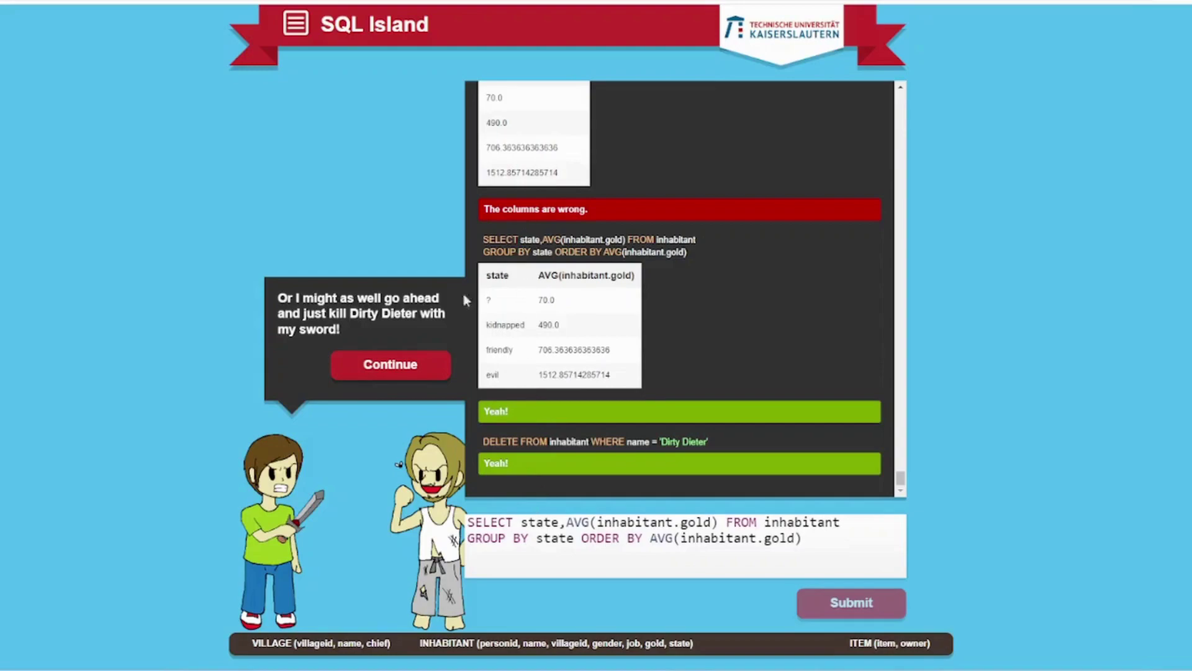
left_click(391, 364)
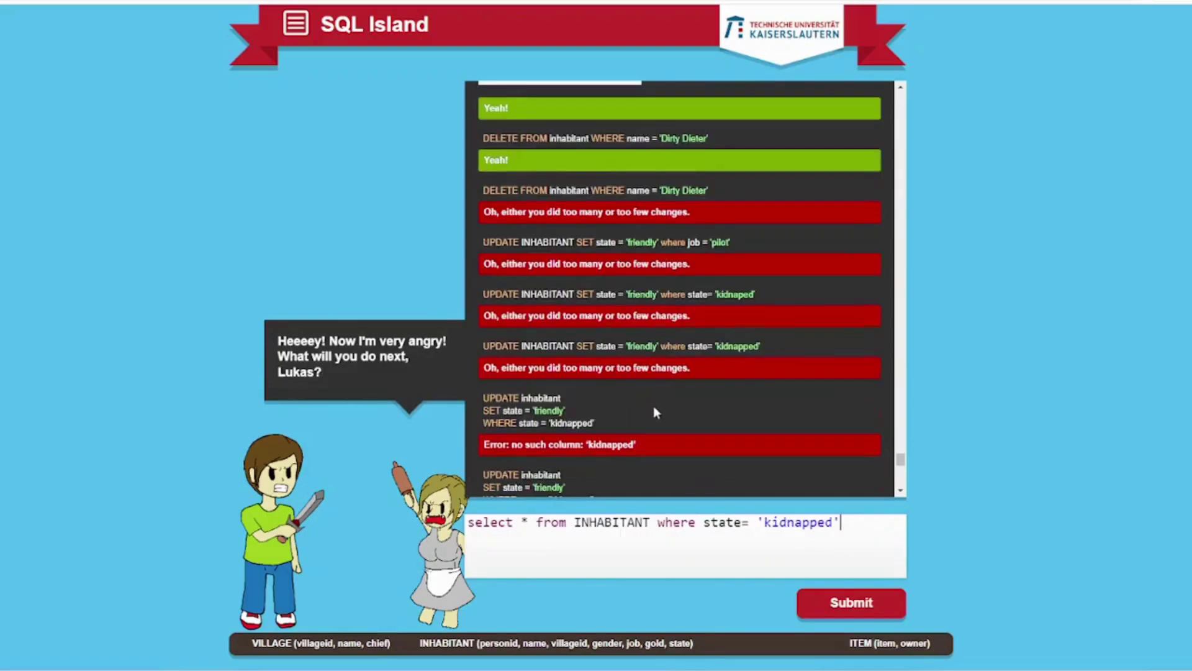
scroll(653, 405, "down", 3)
scroll(665, 402, "down", 3)
scroll(666, 401, "down", 2)
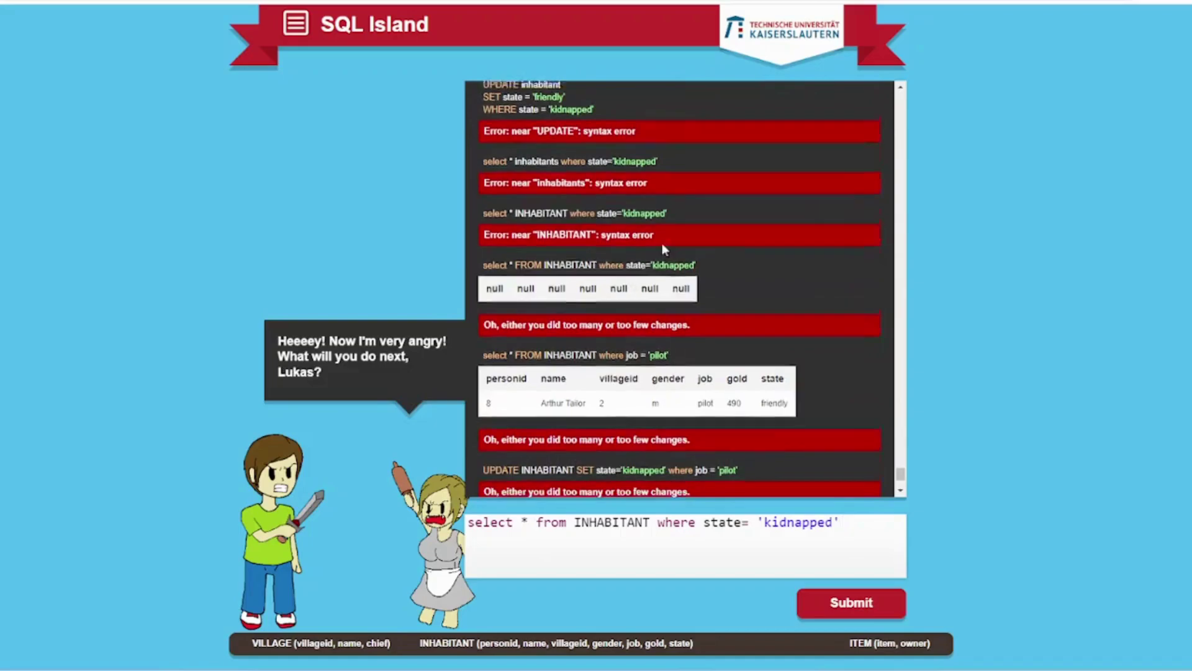
scroll(661, 243, "up", 3)
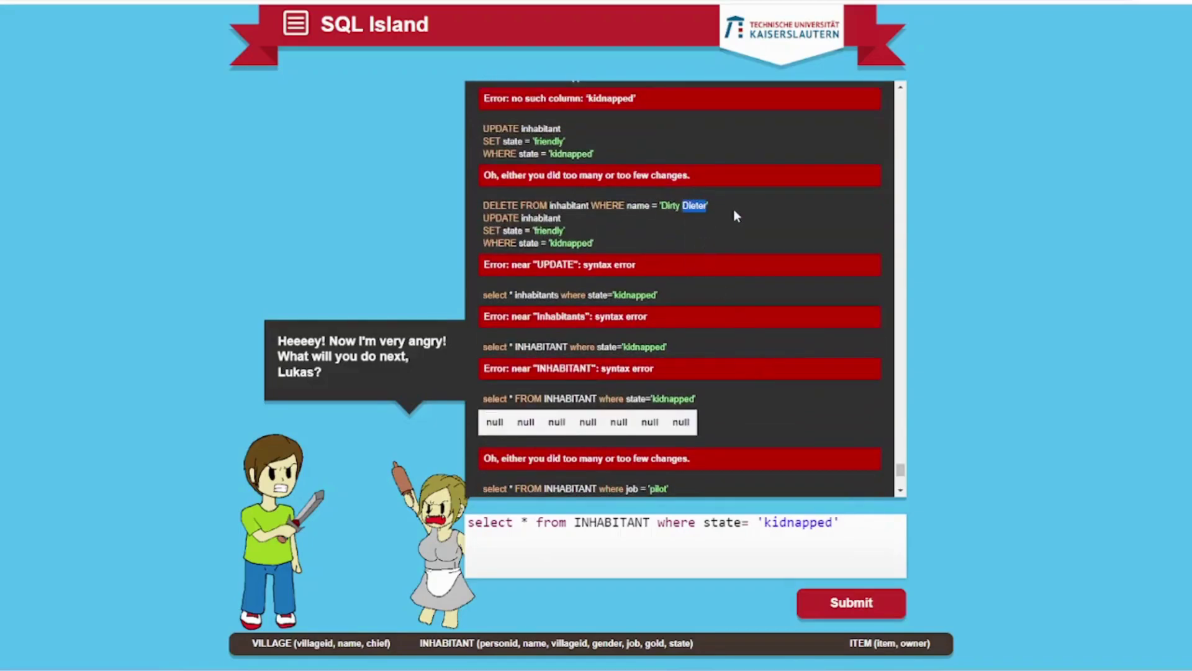
Step: Reuse the Dirty Dieter DELETE statement for 'Dirty Dianne' and run it
left_click_drag(708, 205, 483, 205)
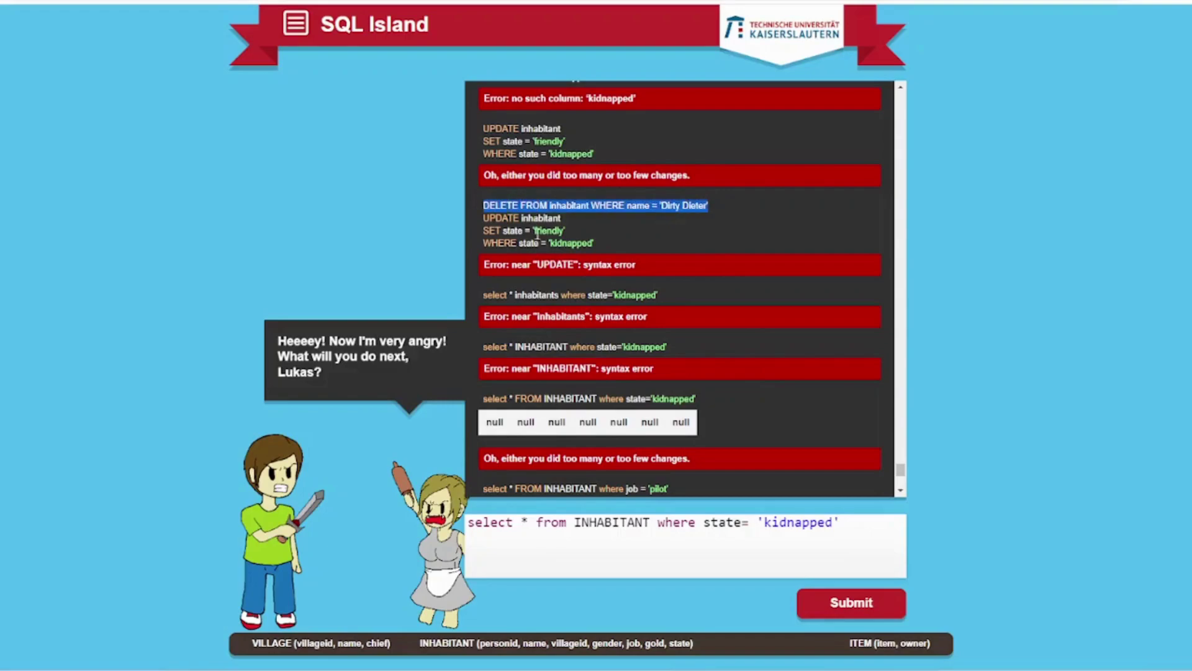
key("ctrl+c")
scroll(652, 280, "down", 5)
left_click(848, 524)
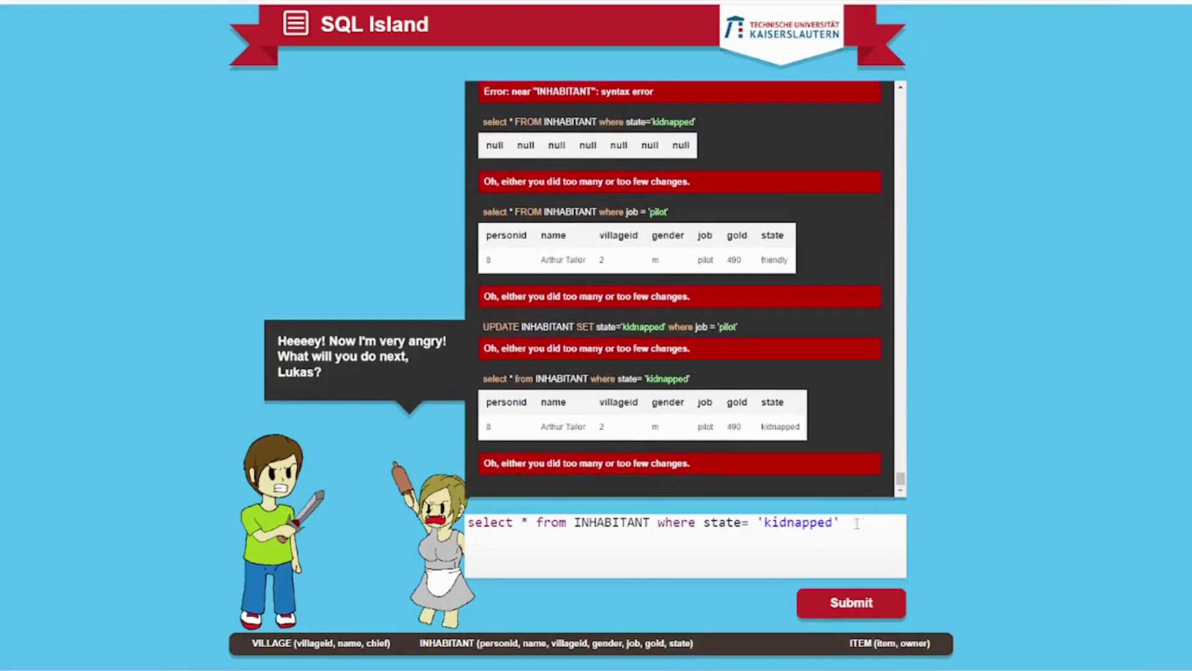
key("ctrl+a")
key("ctrl+v")
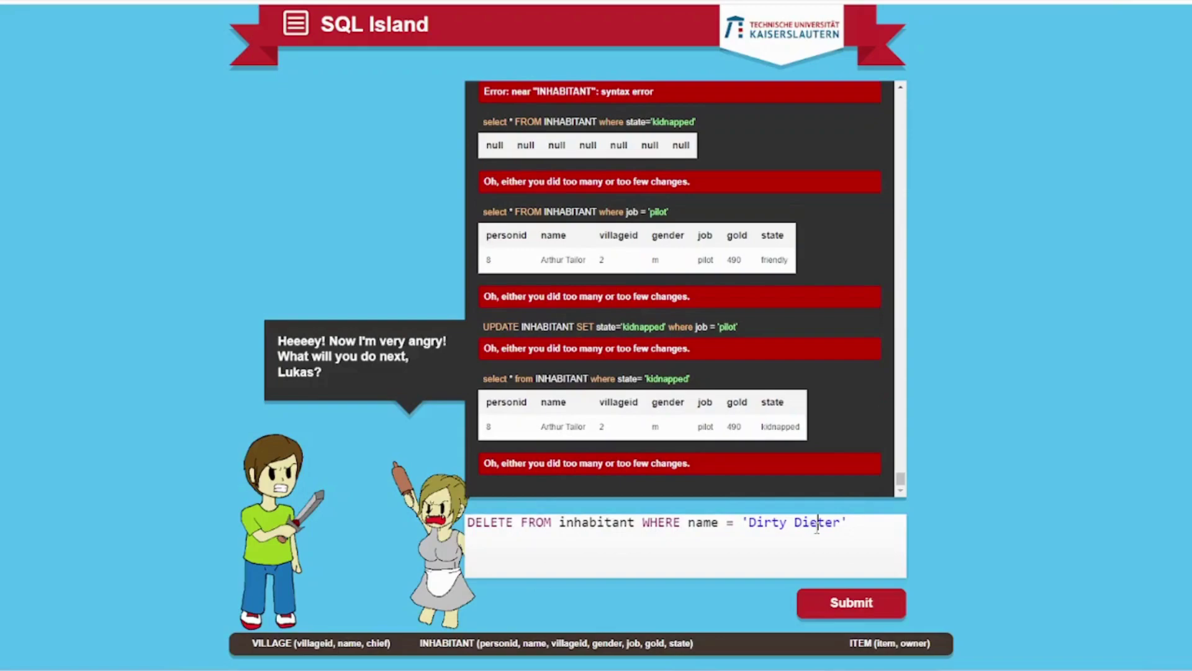
double_click(817, 524)
type("Dia")
type("nne")
key("Return")
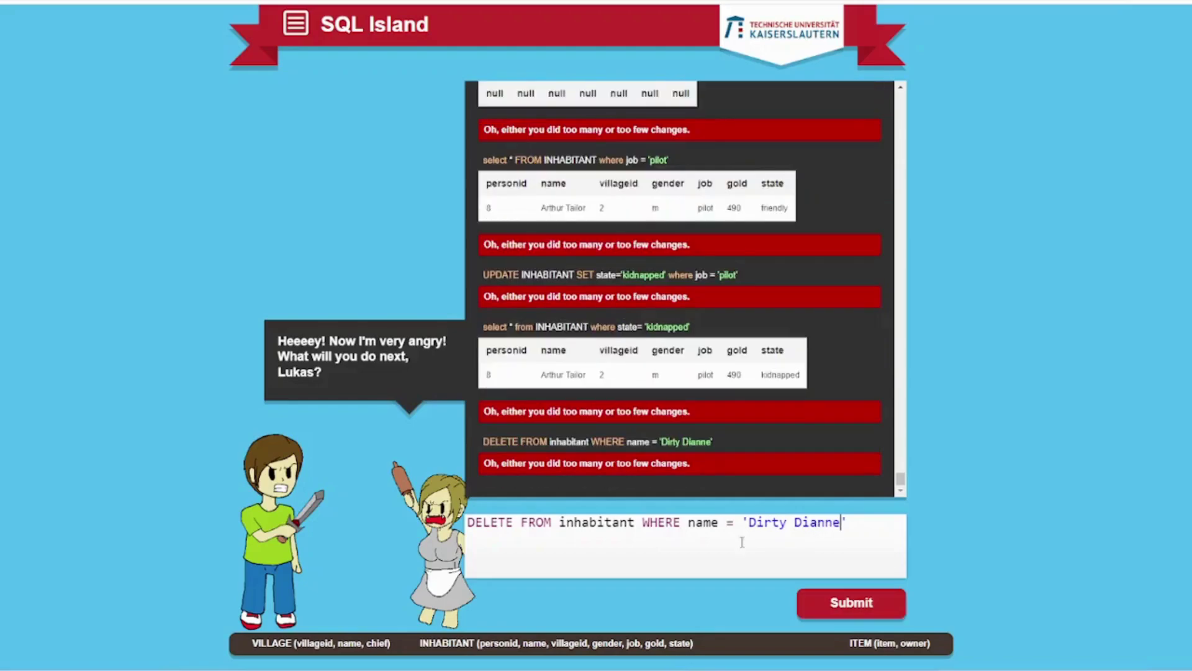
scroll(729, 406, "up", 10)
scroll(729, 407, "up", 10)
scroll(729, 406, "up", 10)
scroll(730, 406, "up", 5)
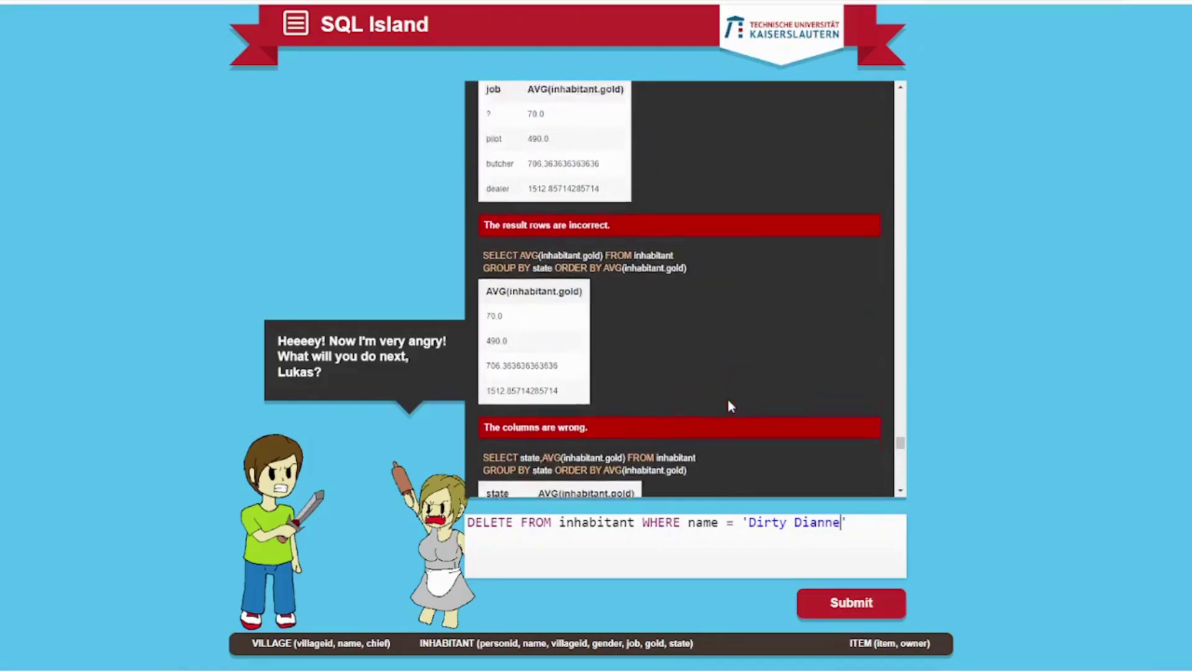
scroll(729, 407, "up", 5)
scroll(730, 407, "up", 5)
scroll(730, 406, "up", 3)
scroll(729, 406, "up", 5)
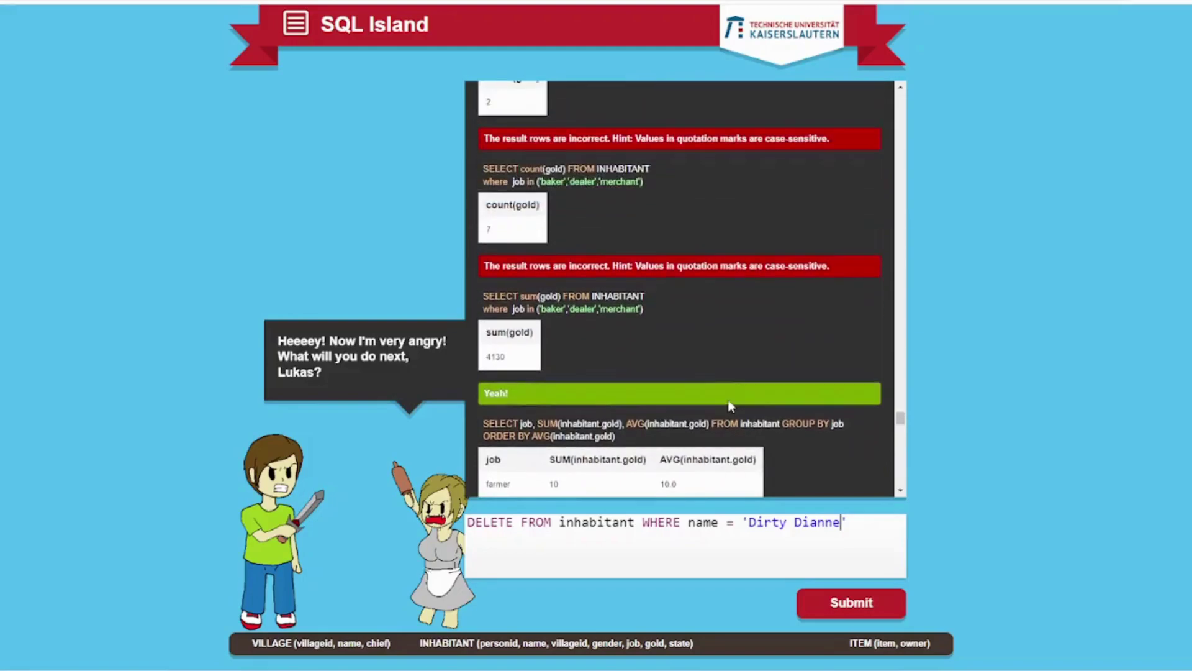
scroll(729, 407, "up", 5)
scroll(729, 406, "up", 5)
scroll(730, 399, "up", 3)
scroll(730, 400, "up", 3)
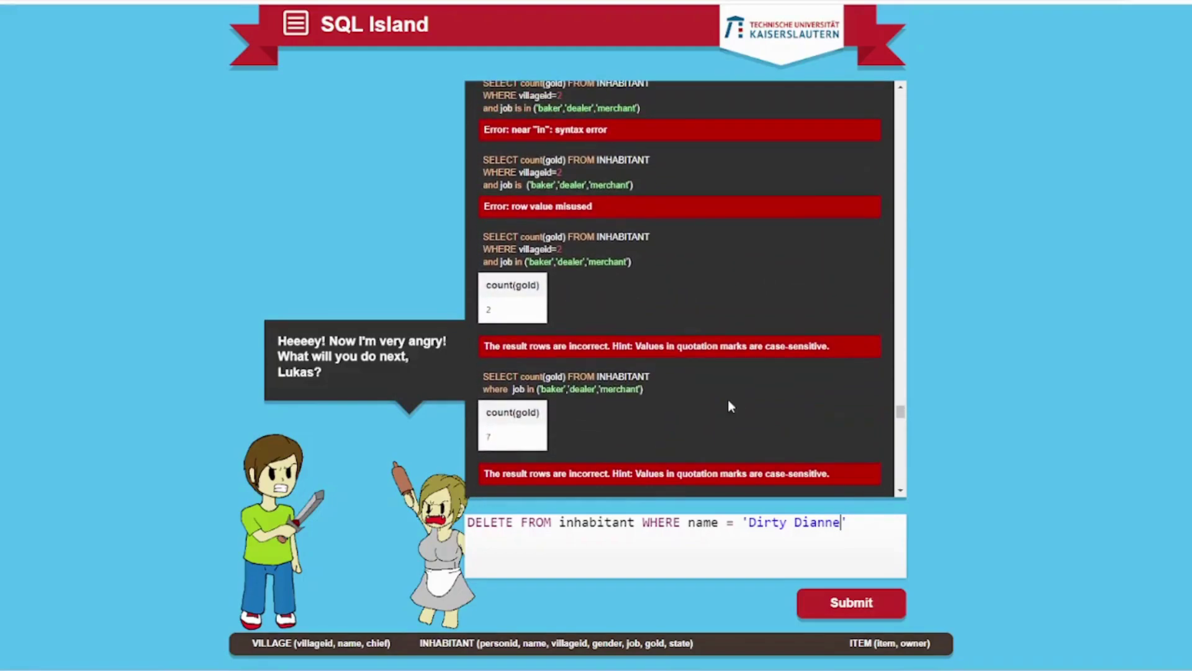
scroll(730, 400, "up", 5)
scroll(729, 399, "up", 5)
scroll(729, 407, "up", 5)
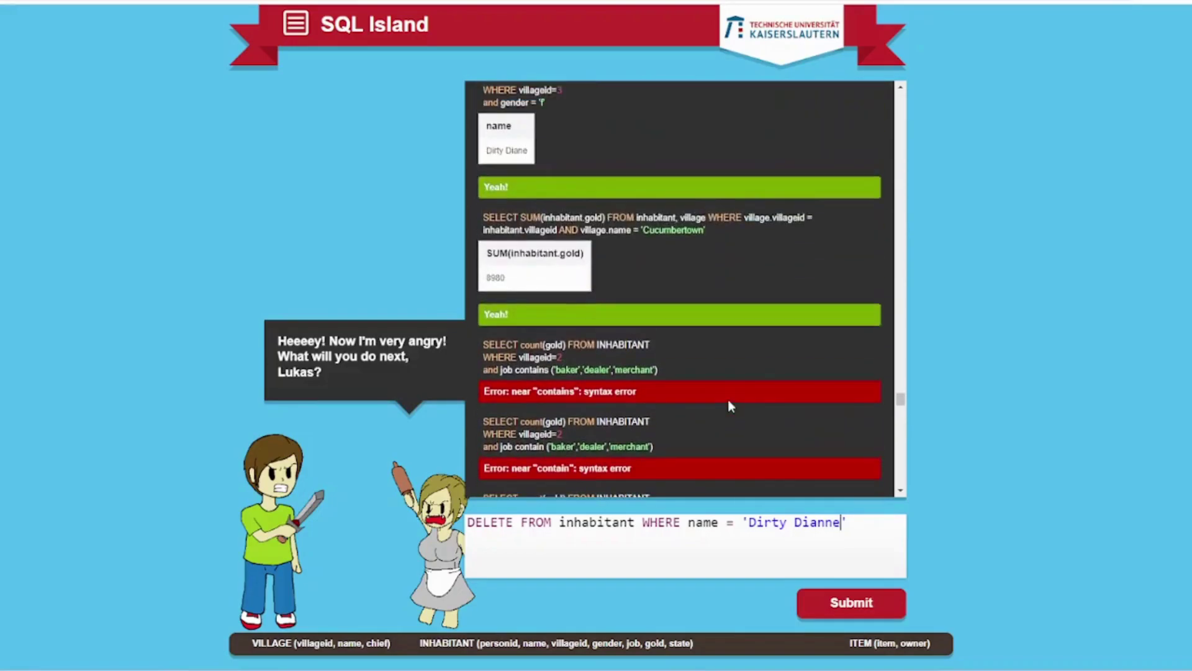
scroll(729, 407, "up", 3)
scroll(729, 406, "up", 4)
Step: Correct the name to 'Dirty Diane' and resubmit the DELETE
double_click(522, 289)
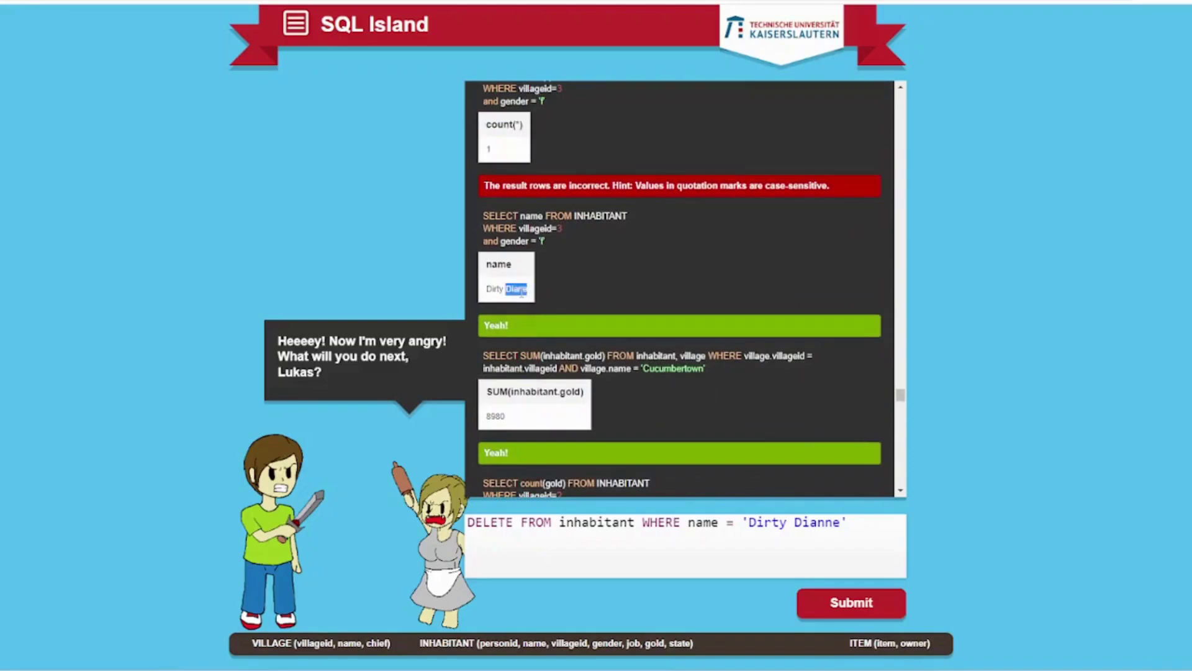
left_click(828, 523)
key("BackSpace")
left_click(850, 602)
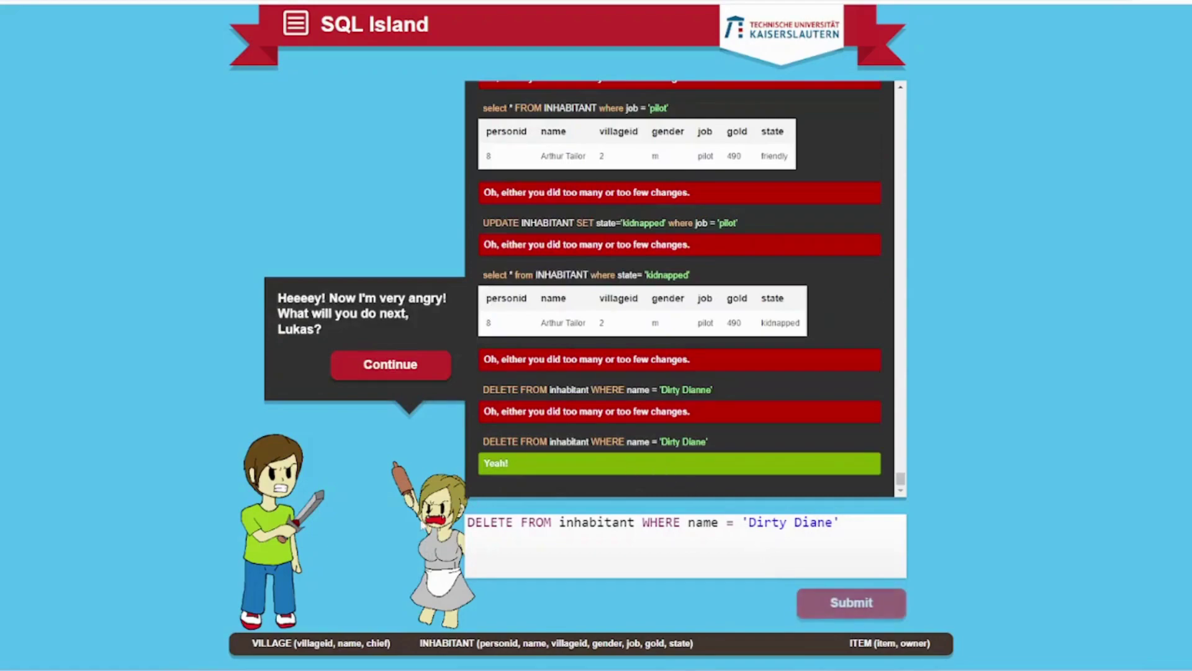
Step: Advance the dialogue past Diane's outburst to the pilot scene, then select the old query
left_click(390, 364)
left_click_drag(361, 333, 258, 300)
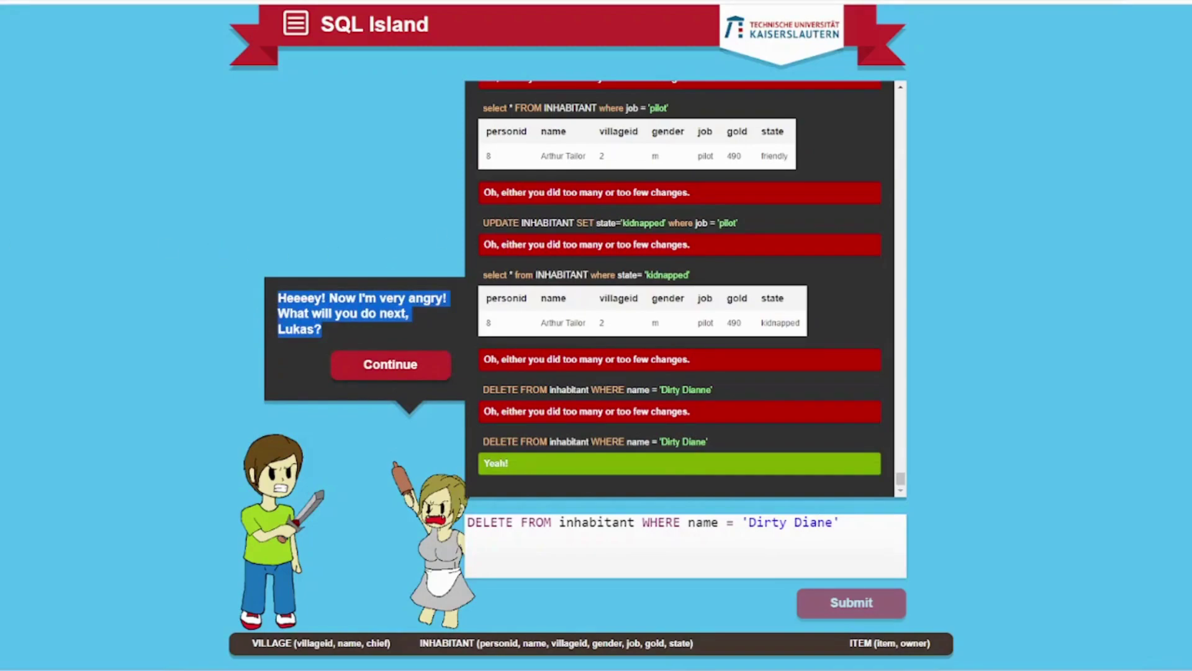
left_click(391, 364)
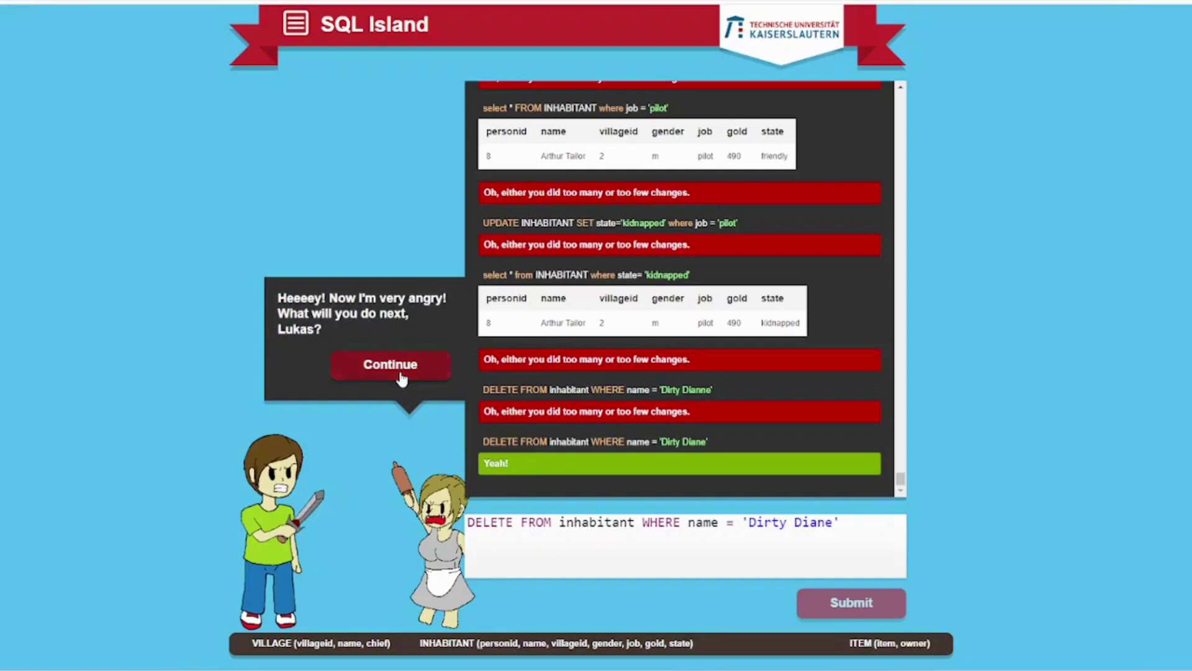
left_click(401, 368)
left_click(401, 373)
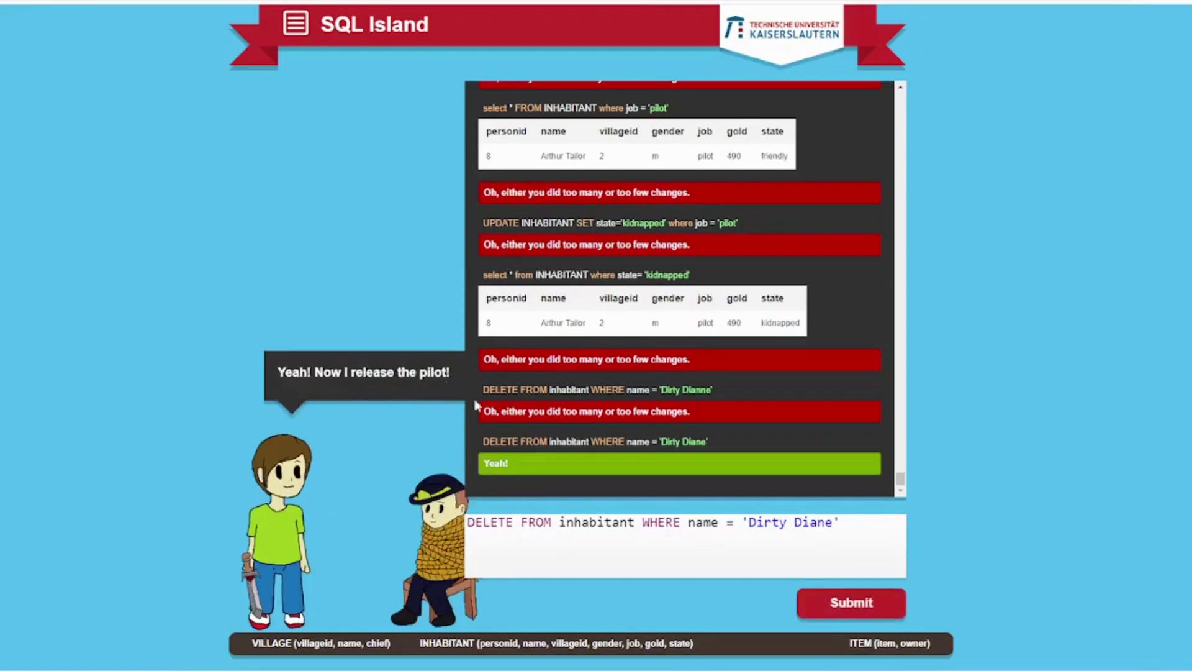
left_click_drag(842, 522, 417, 532)
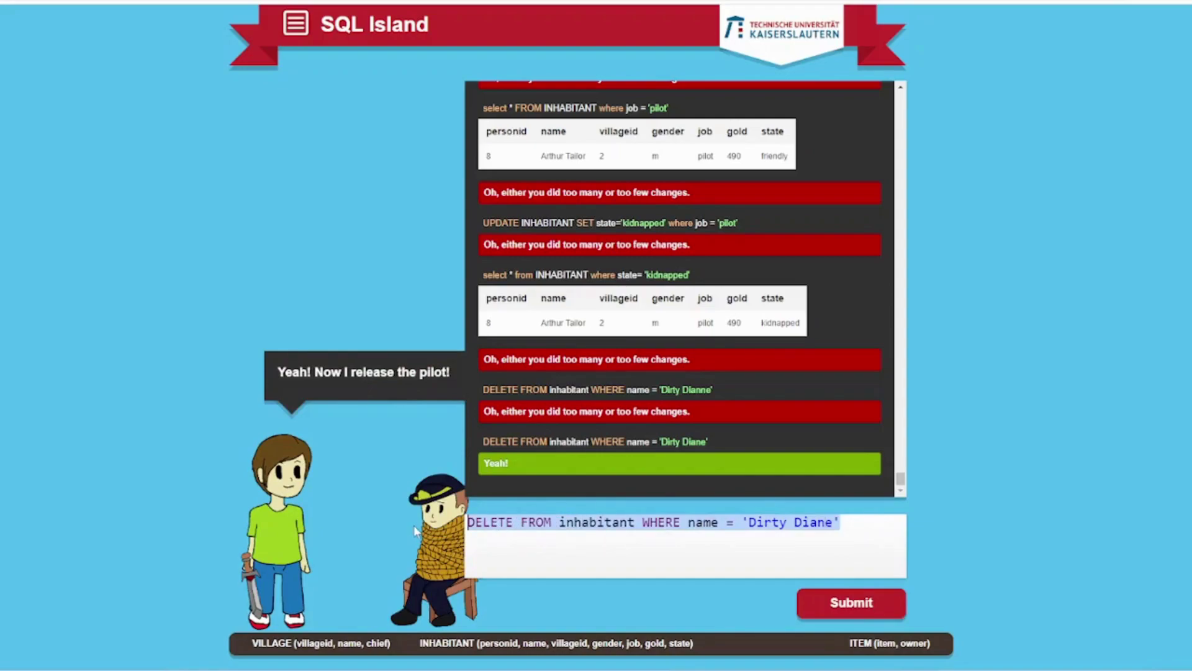
type("UPDATE")
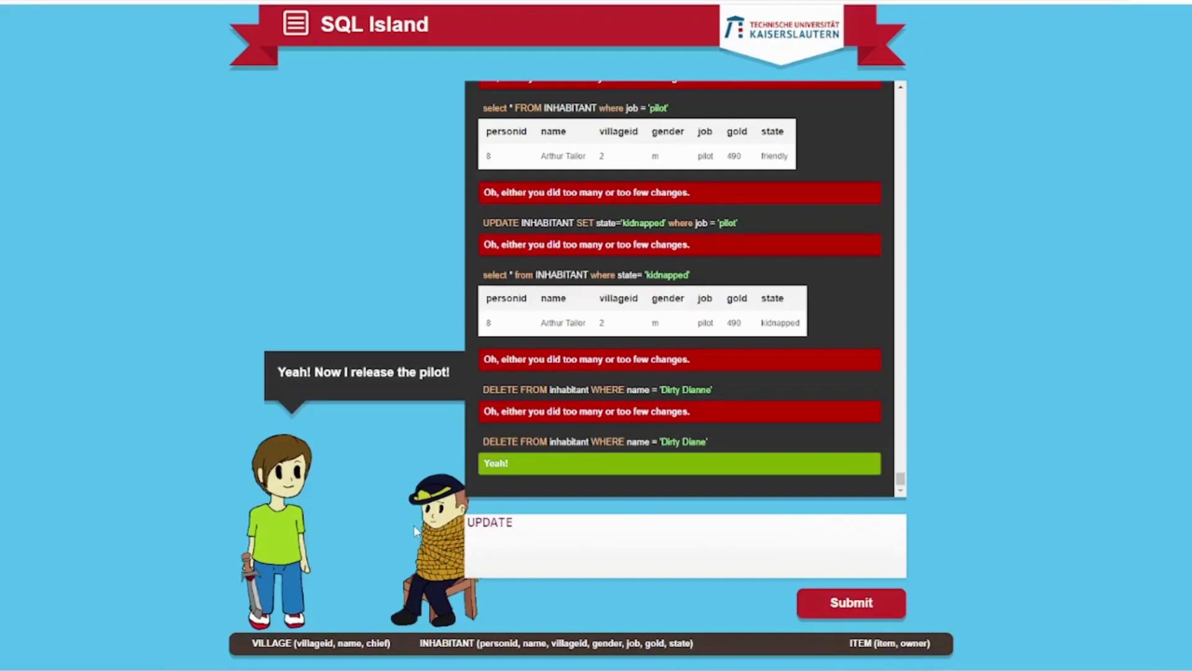
type(" SET")
Step: Write and submit UPDATE INHABITANT SET status='friendly' WHERE job='pilot', fixing typos along the way
key("BackSpace")
key("BackSpace")
key("BackSpace")
type("SET")
key("BackSpace")
key("BackSpace")
key("BackSpace")
type("INHABITAT")
type("N")
key("BackSpace")
key("BackSpace")
type("NT ")
type("set= s")
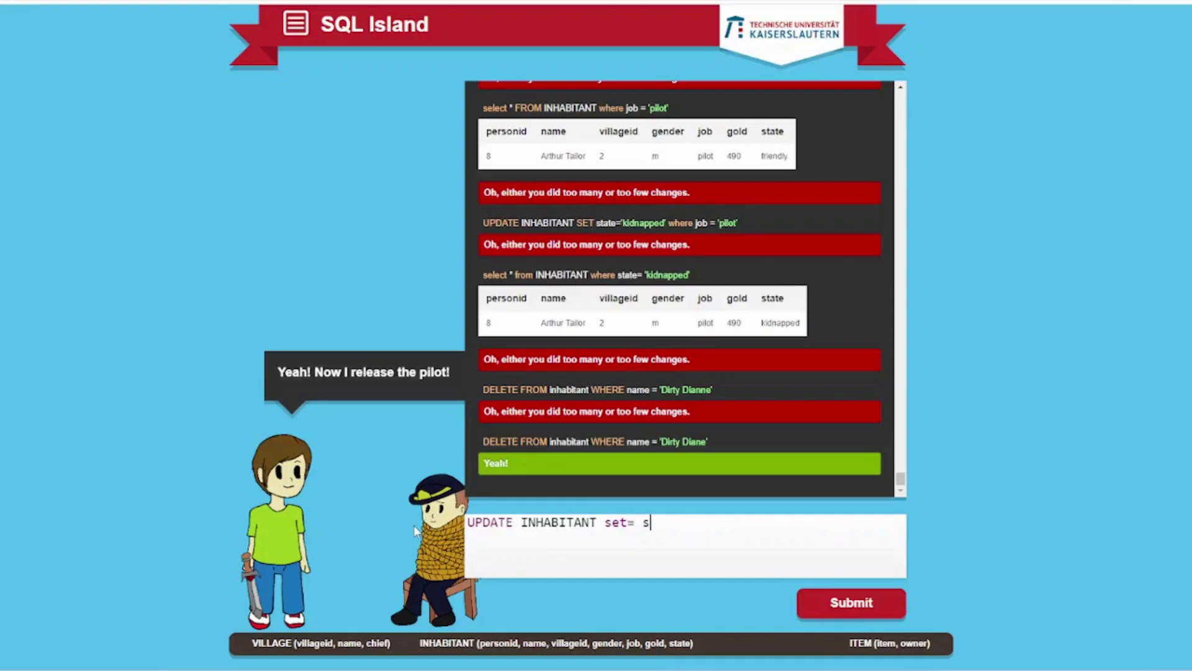
type("tatus")
key("BackSpace")
key("BackSpace")
key("BackSpace")
type("t st")
type("atu")
type("s ")
type("='")
type("f")
type("ir")
key("BackSpace")
key("BackSpace")
type("r")
type("eind")
key("BackSpace")
key("BackSpace")
key("BackSpace")
key("BackSpace")
type("iendly")
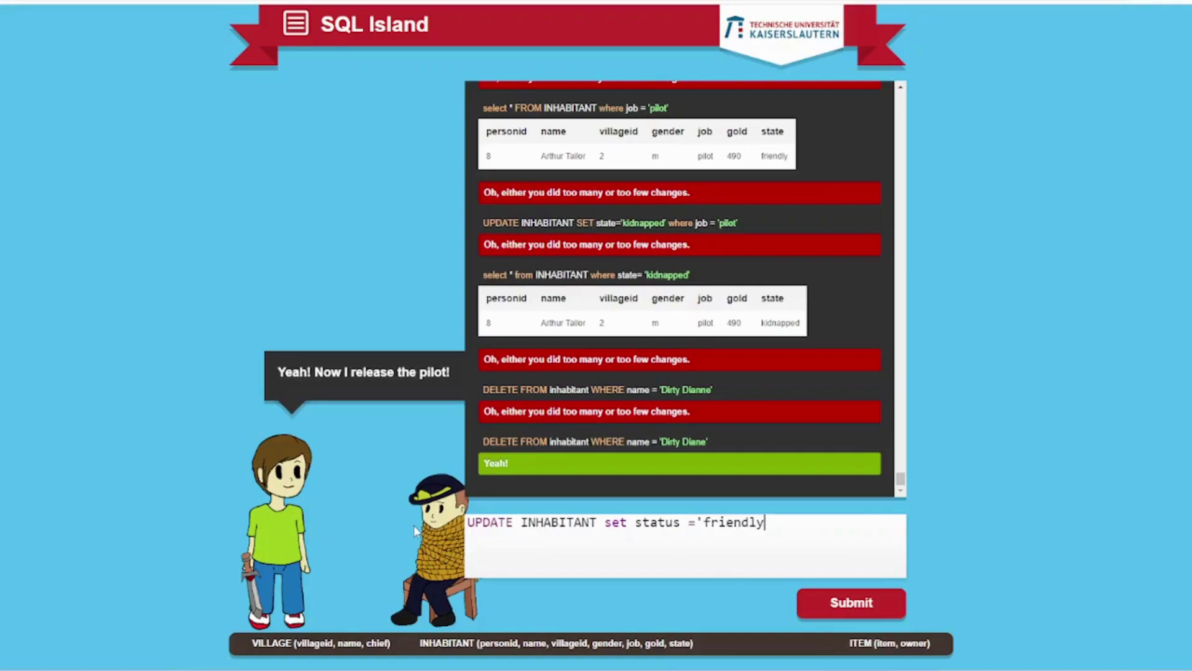
type("' ")
type("where ")
type("job= ")
type("'pilot'")
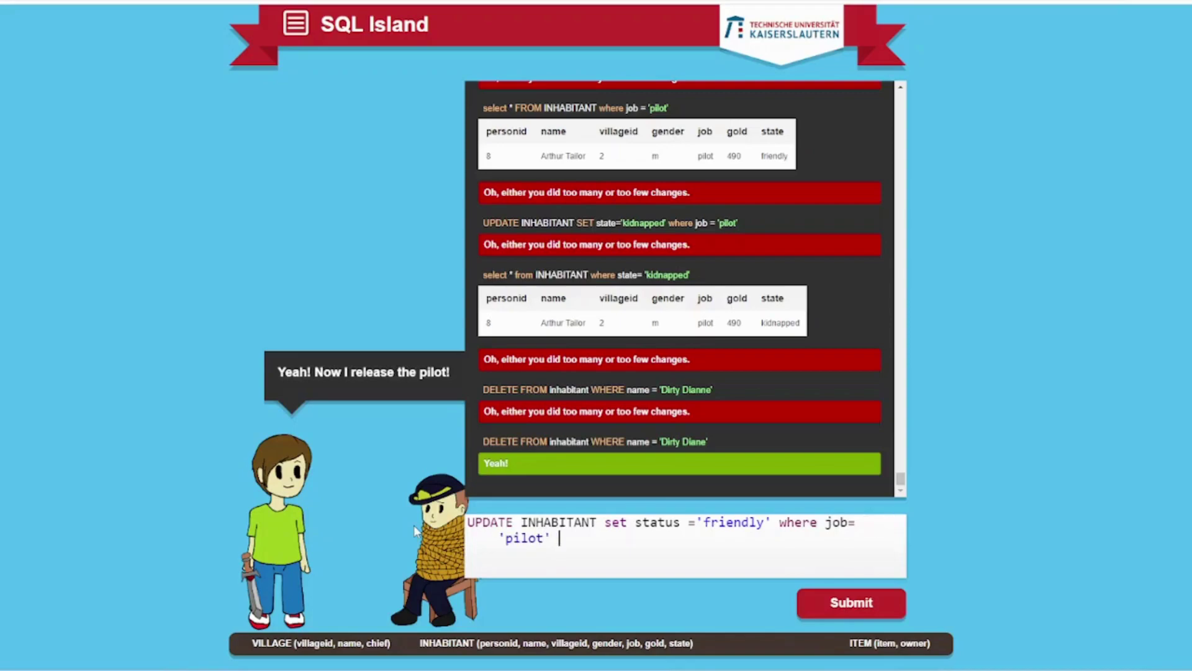
left_click(826, 606)
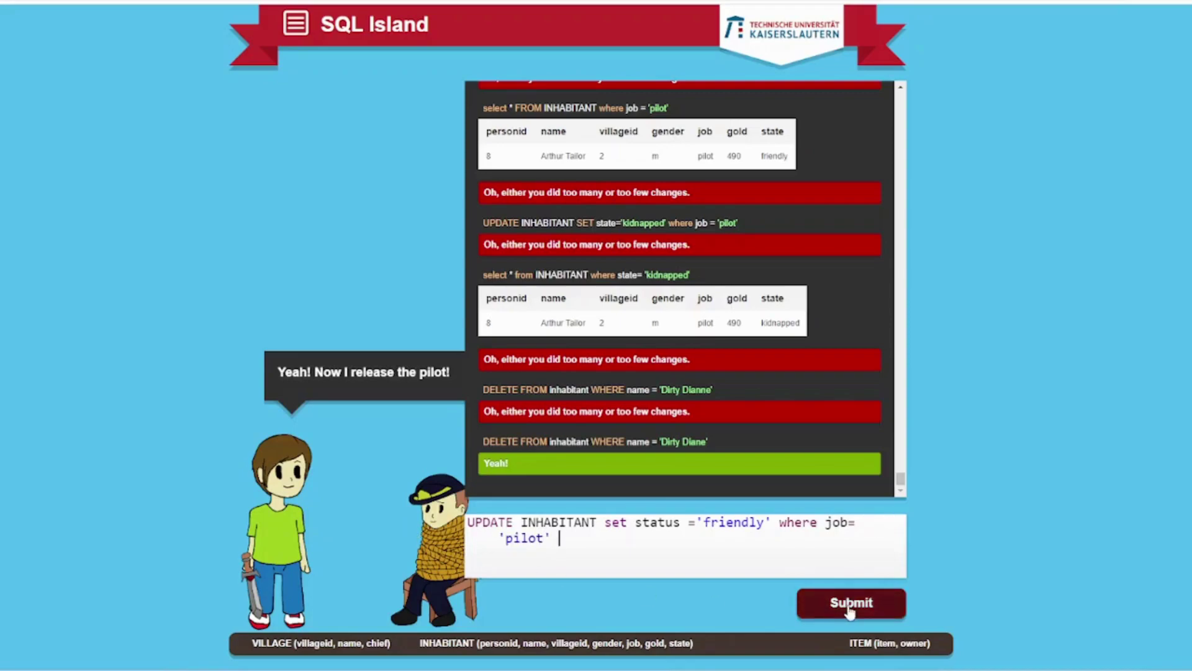
left_click(850, 607)
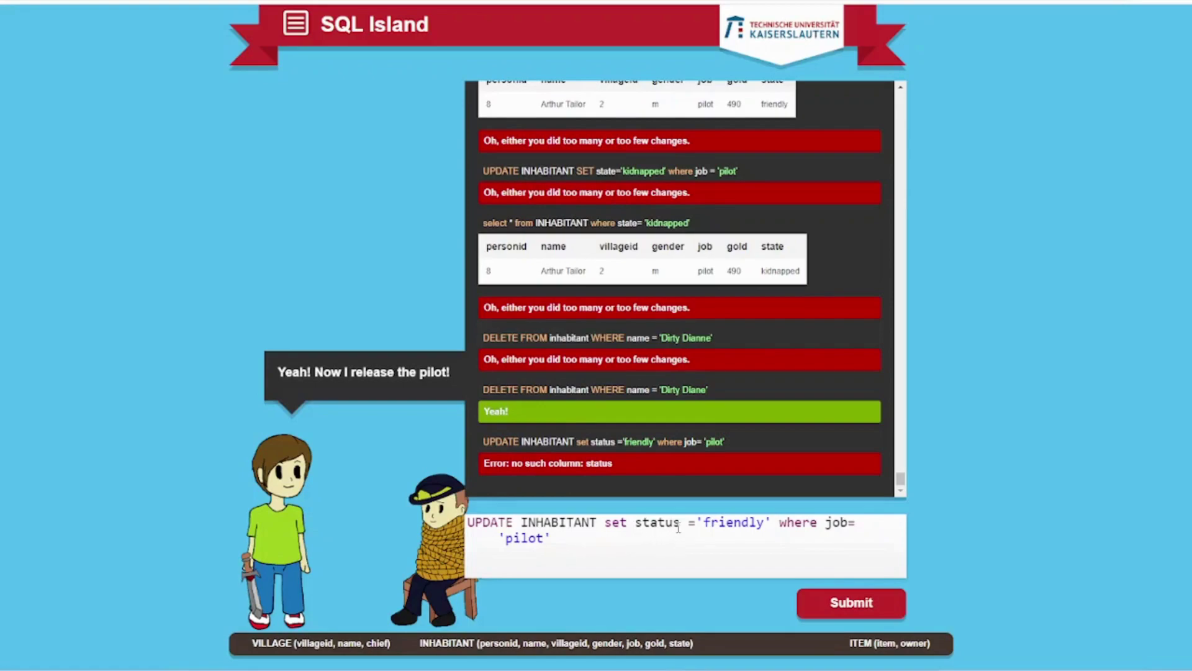
Step: Rename status to state in the pilot UPDATE, run it, and continue past the pilot's thanks
key("BackSpace")
key("BackSpace")
key("BackSpace")
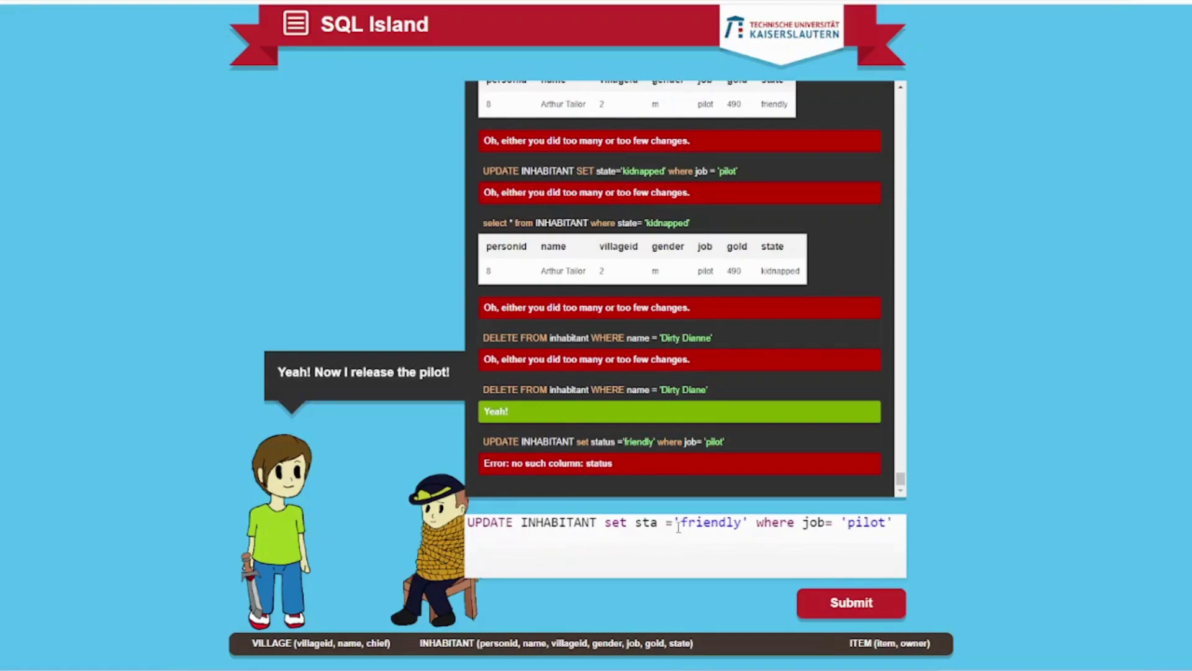
type("te")
key("ctrl+Return")
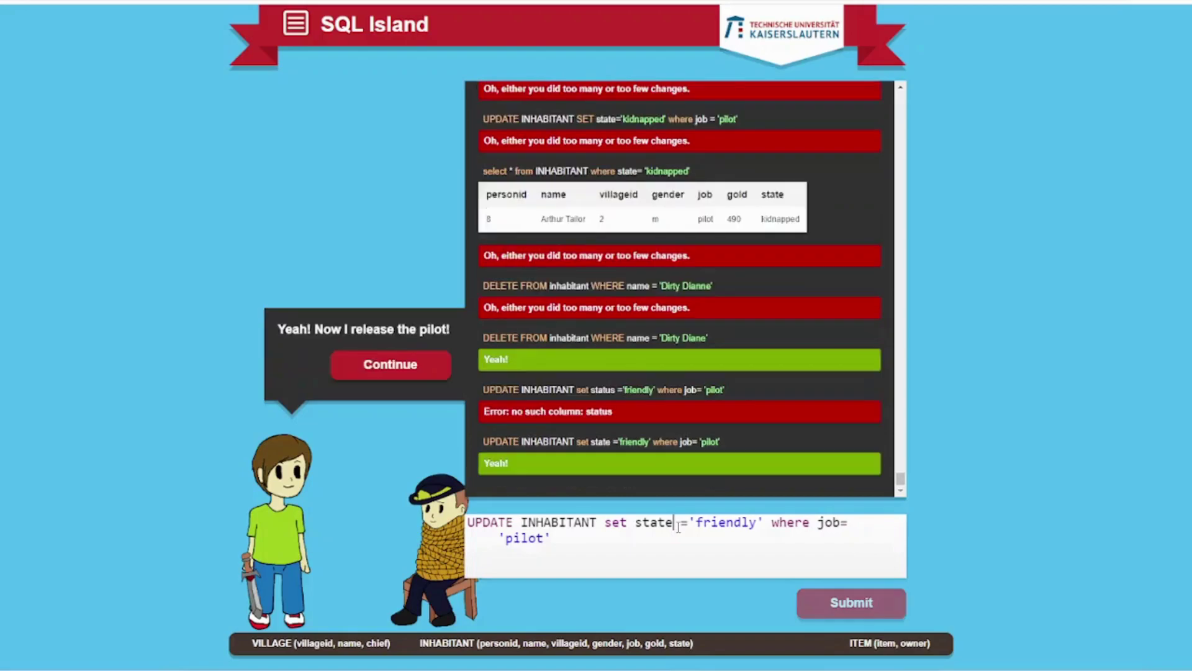
left_click(390, 364)
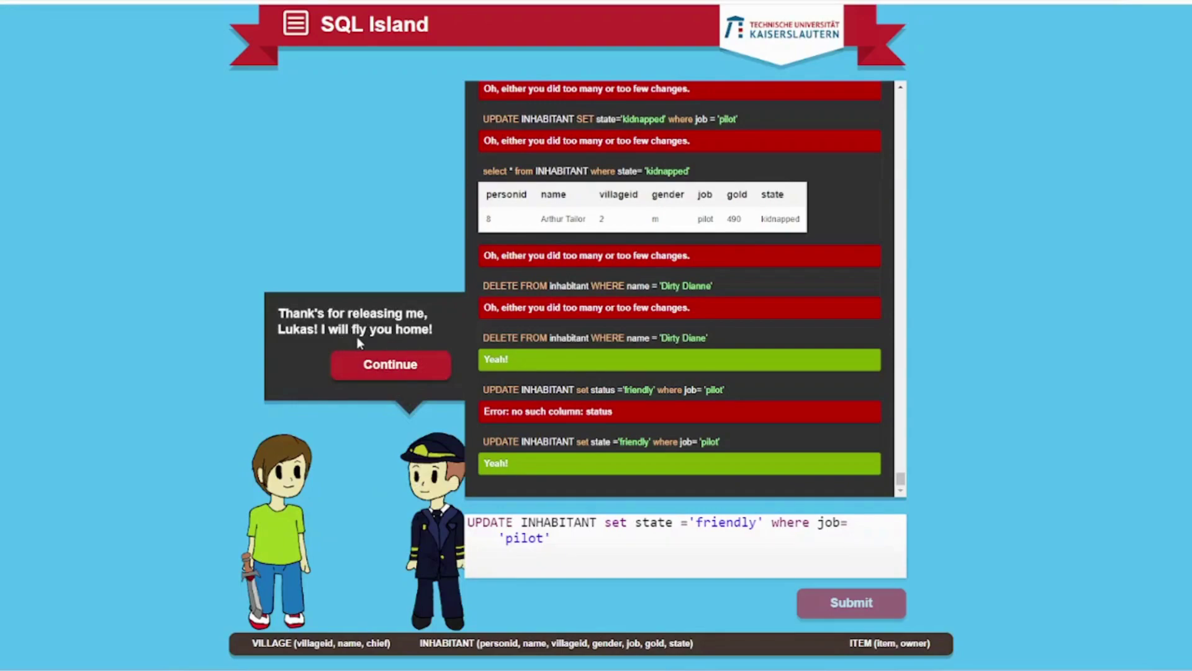
Step: Continue through the final game-over dialogs and open the Certificate of Completion
left_click(408, 374)
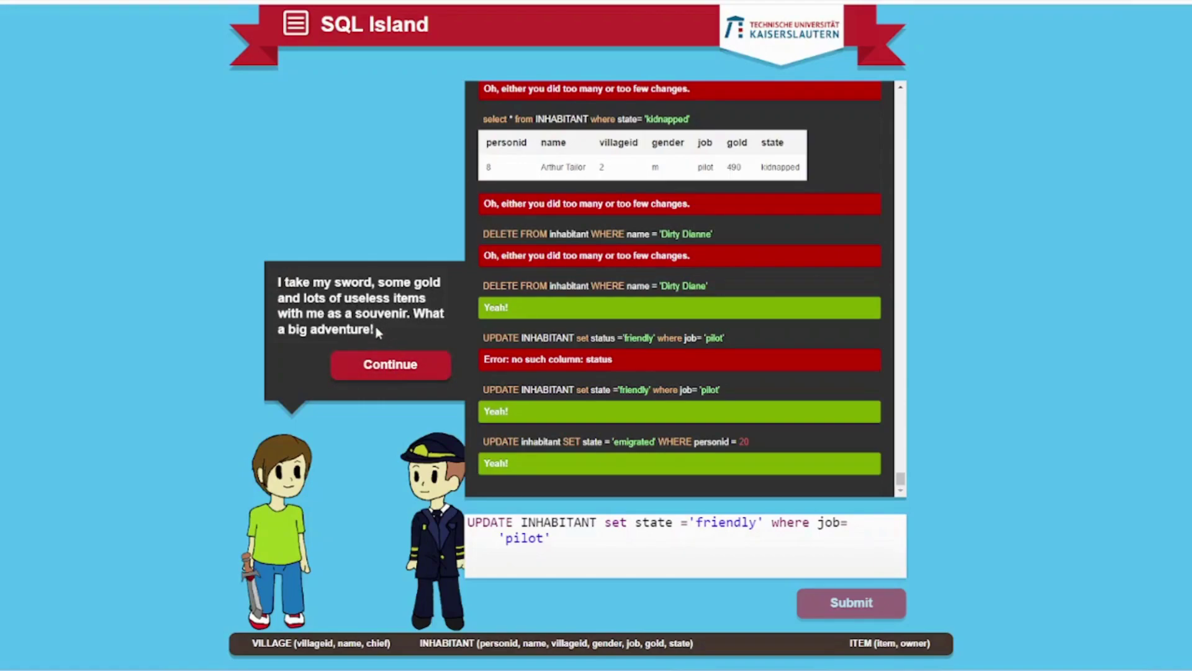
left_click(367, 368)
left_click(387, 364)
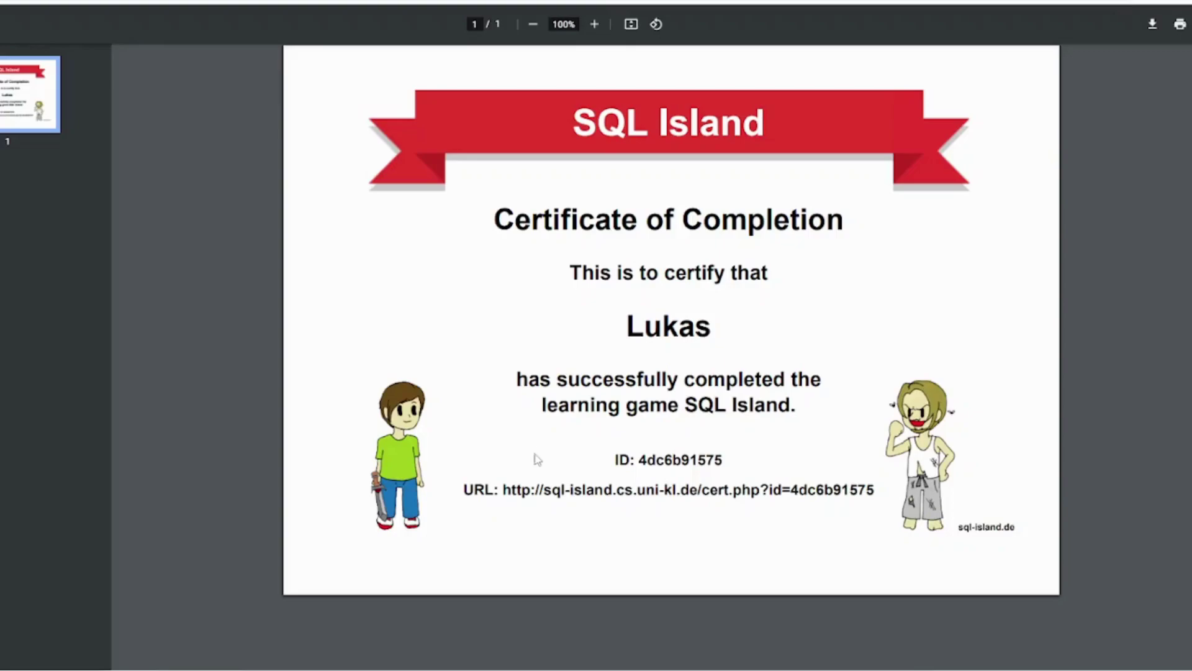
Step: Follow the certificate's verification link and start downloading the certificate PDF
left_click(578, 503)
left_click(1156, 26)
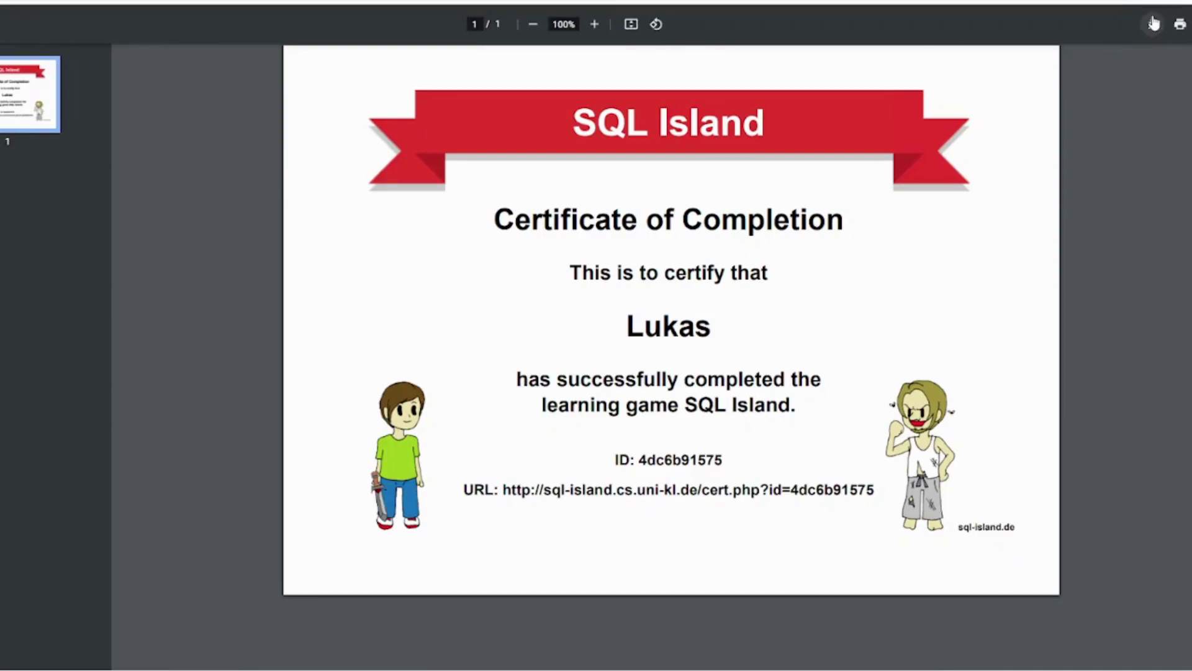